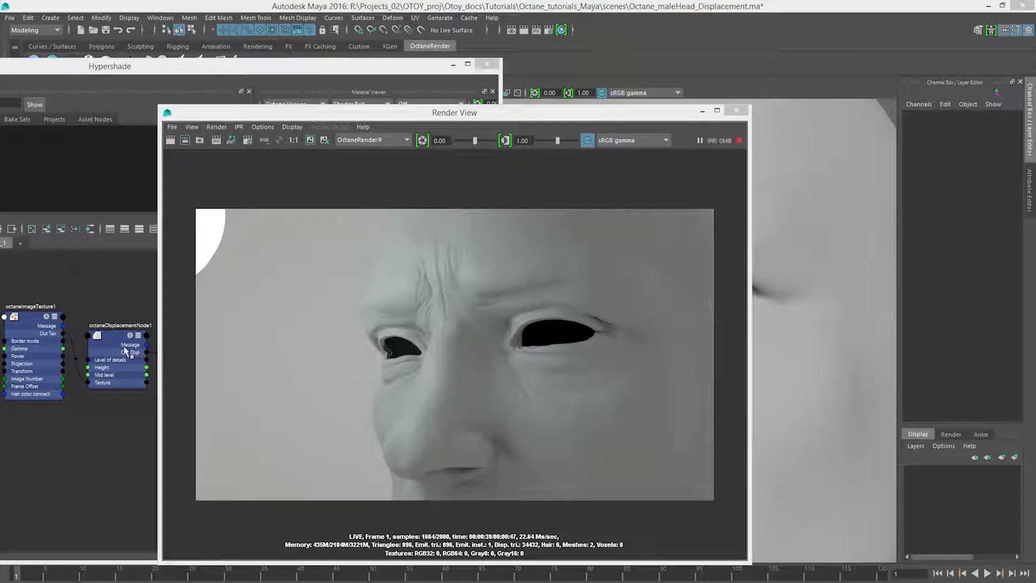
Display the attributes of octaneDisplacementNode1 and arrange the Hypershade beside the Render View so both can be seen.
{"action": "left_click", "coordinate": [165, 70]}
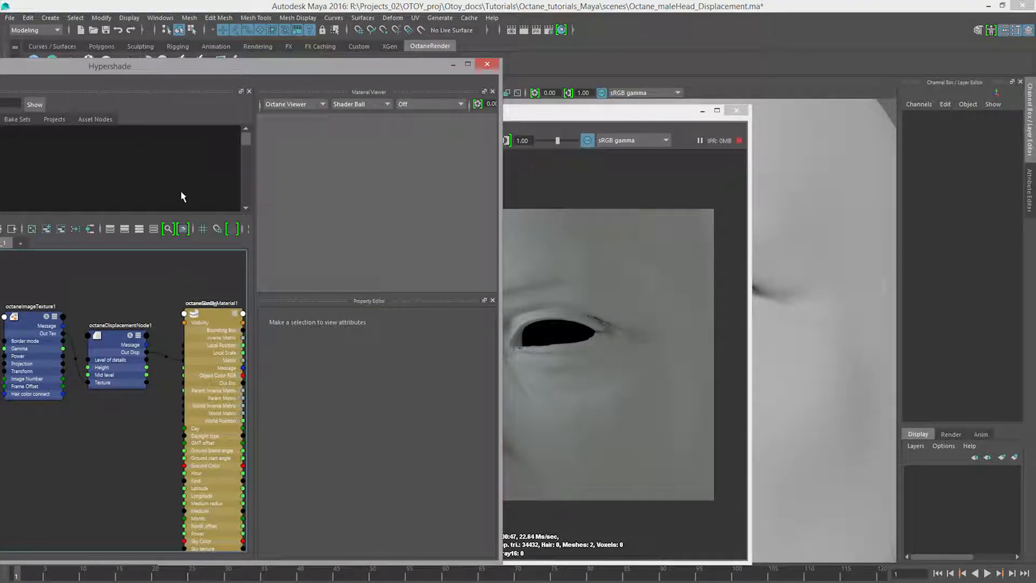
{"action": "left_click_drag", "start_coordinate": [308, 70], "coordinate": [298, 74]}
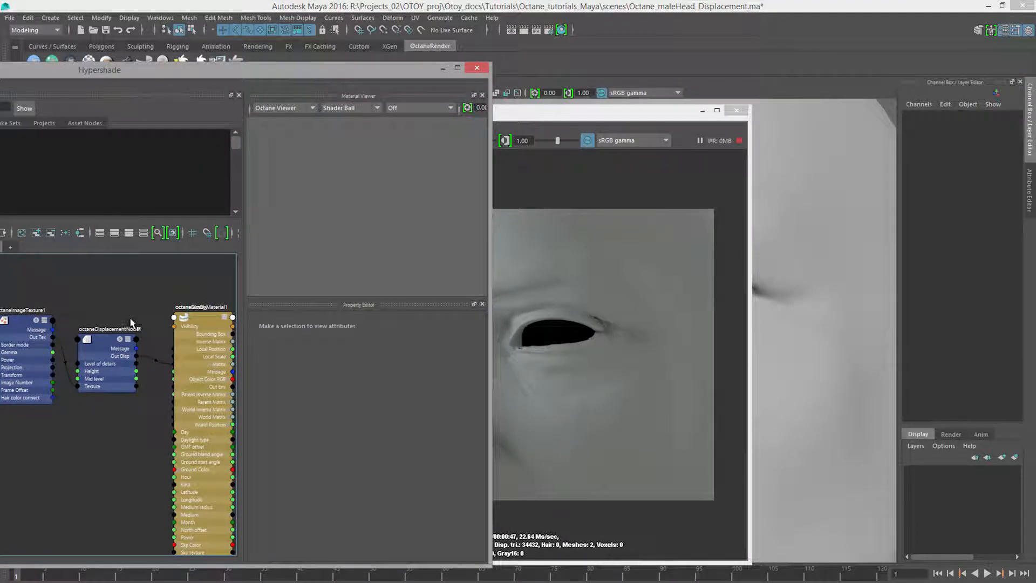
{"action": "left_click", "coordinate": [106, 344]}
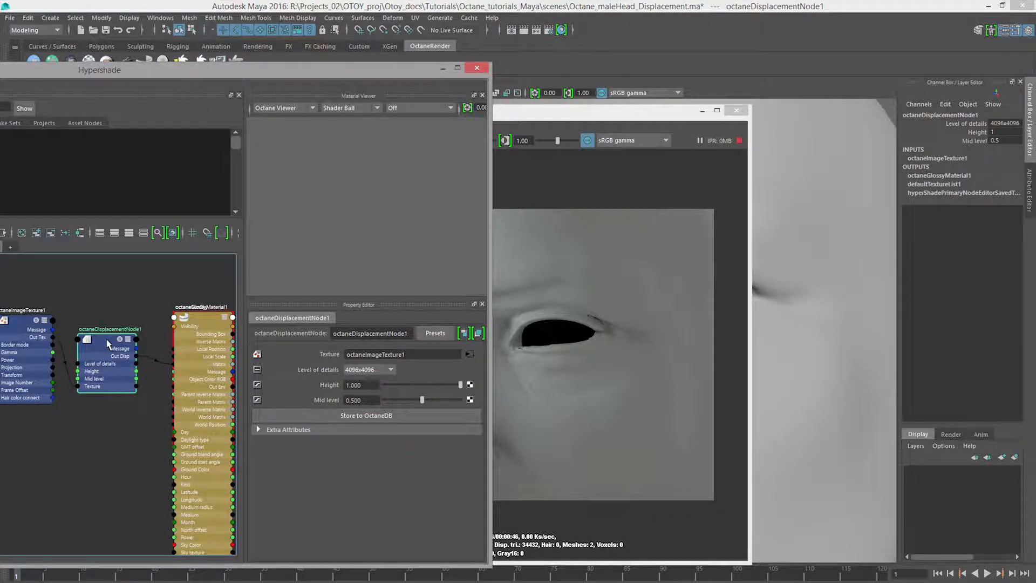
{"action": "left_click_drag", "start_coordinate": [591, 115], "coordinate": [866, 107]}
{"action": "left_click", "coordinate": [388, 233]}
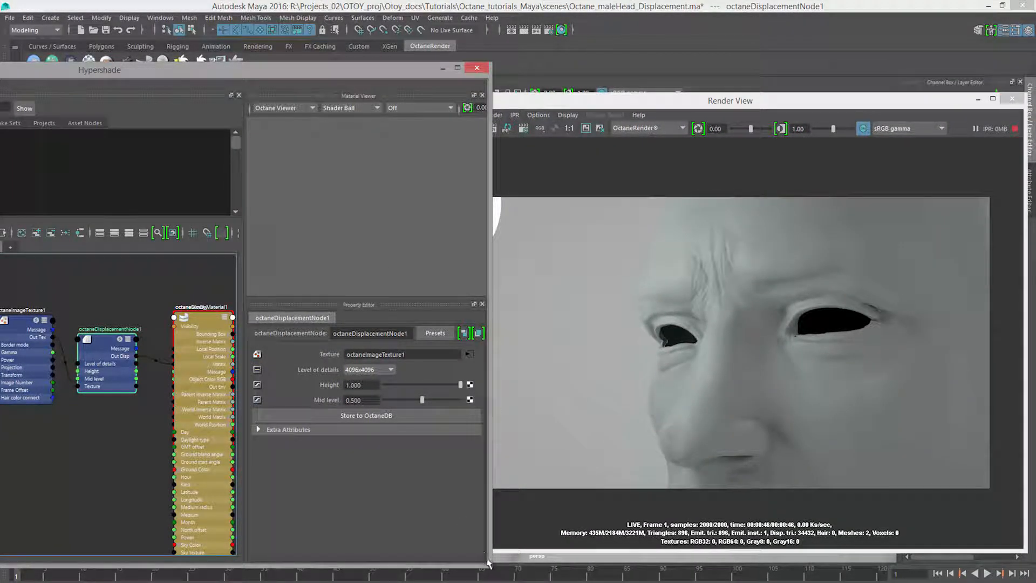
{"action": "left_click_drag", "start_coordinate": [488, 565], "coordinate": [411, 549]}
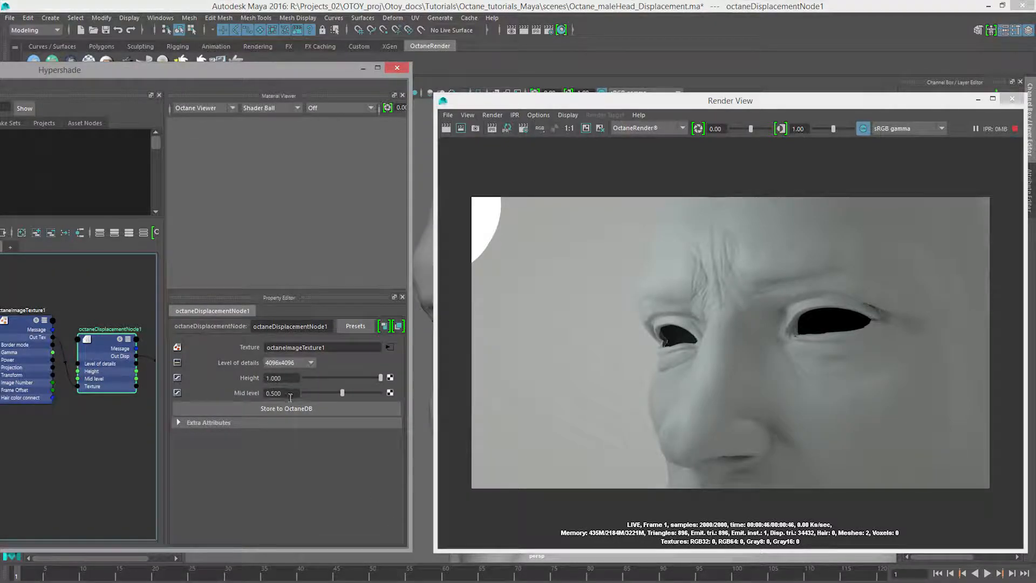
Set the displacement node's height to 0.7 and its level of details to 8192x8192.
{"action": "left_click", "coordinate": [292, 379]}
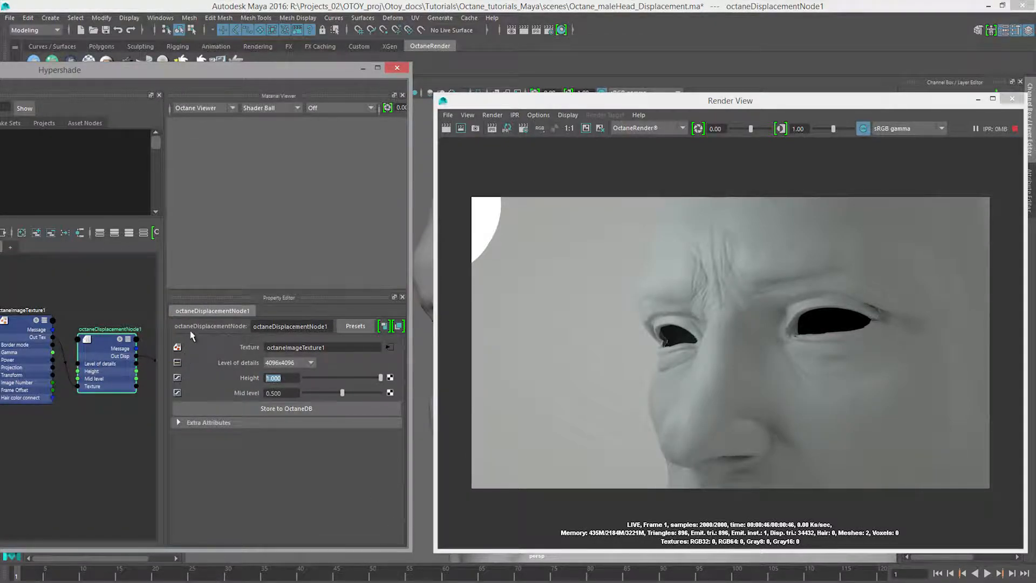
{"action": "type", "text": ".7"}
{"action": "key", "text": "Return"}
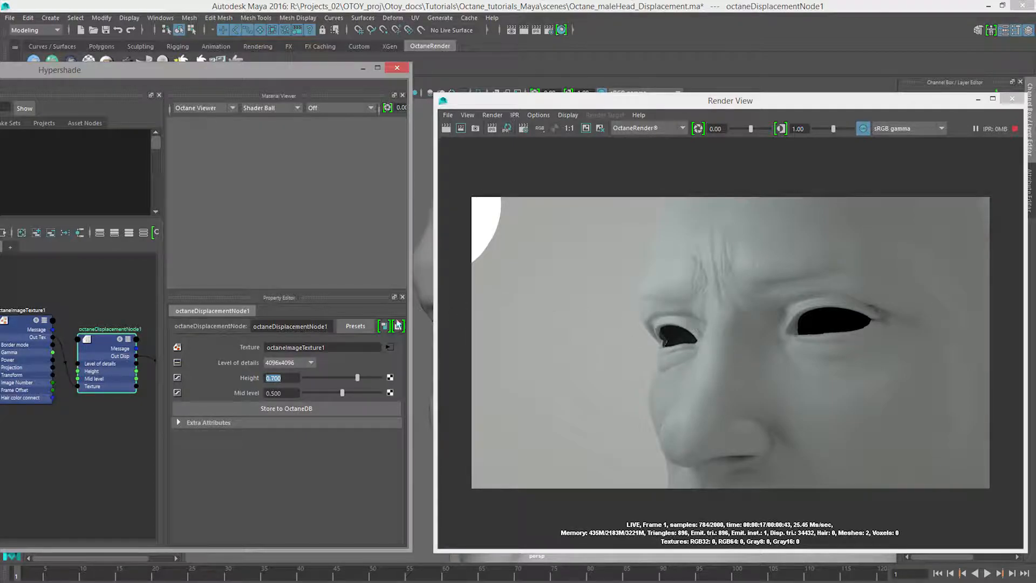
{"action": "left_click", "coordinate": [275, 363]}
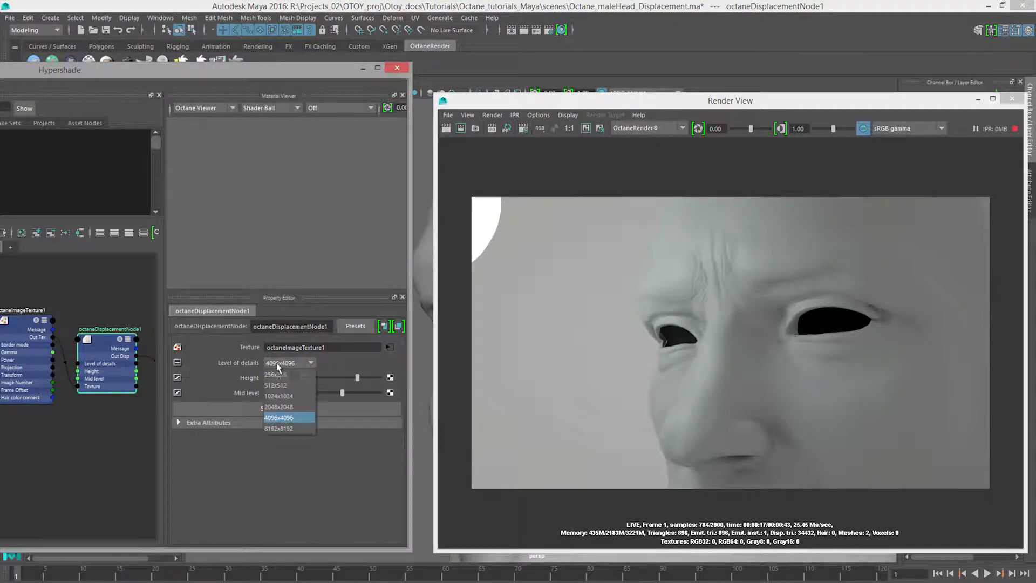
{"action": "left_click", "coordinate": [279, 429]}
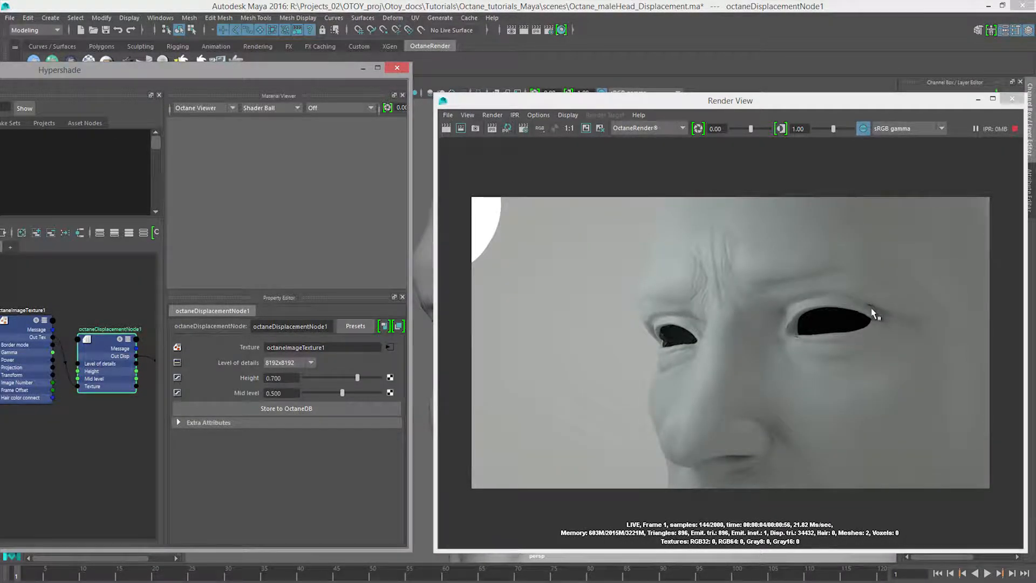
Set the OpenSubD level of head_GEO to 2 and refresh the render.
{"action": "left_click_drag", "start_coordinate": [816, 107], "coordinate": [491, 108]}
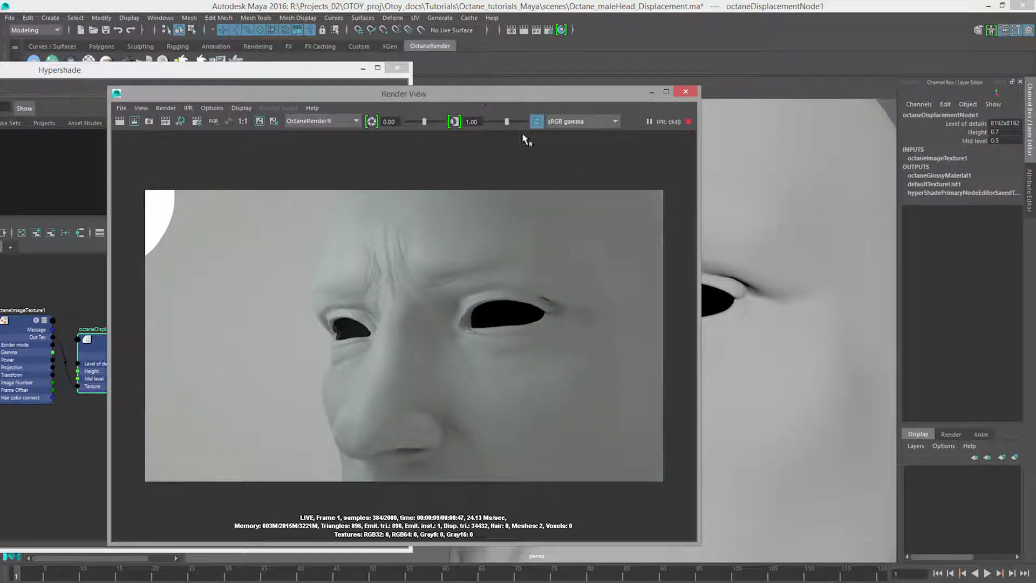
{"action": "left_click", "coordinate": [822, 351]}
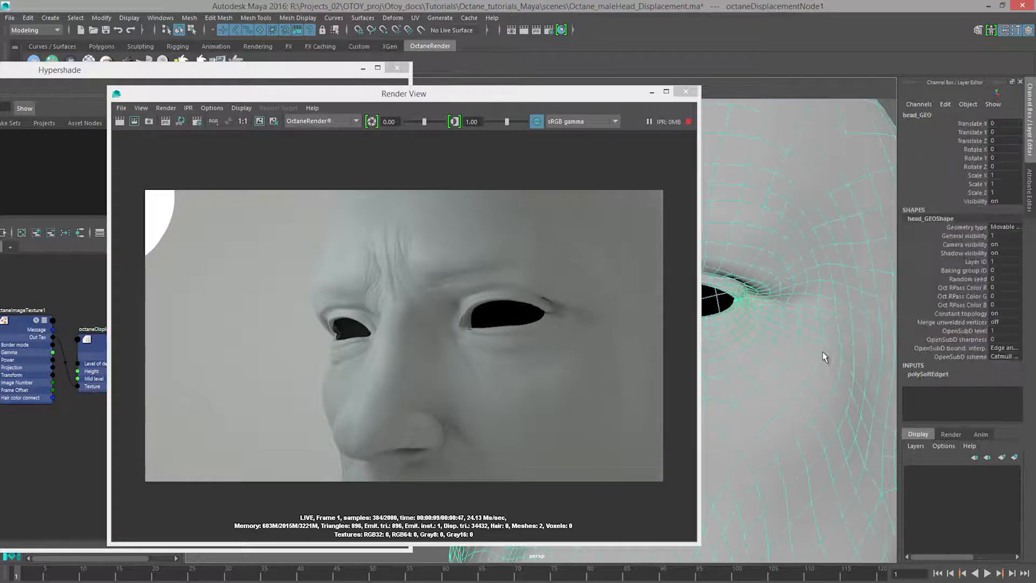
{"action": "double_click", "coordinate": [998, 330]}
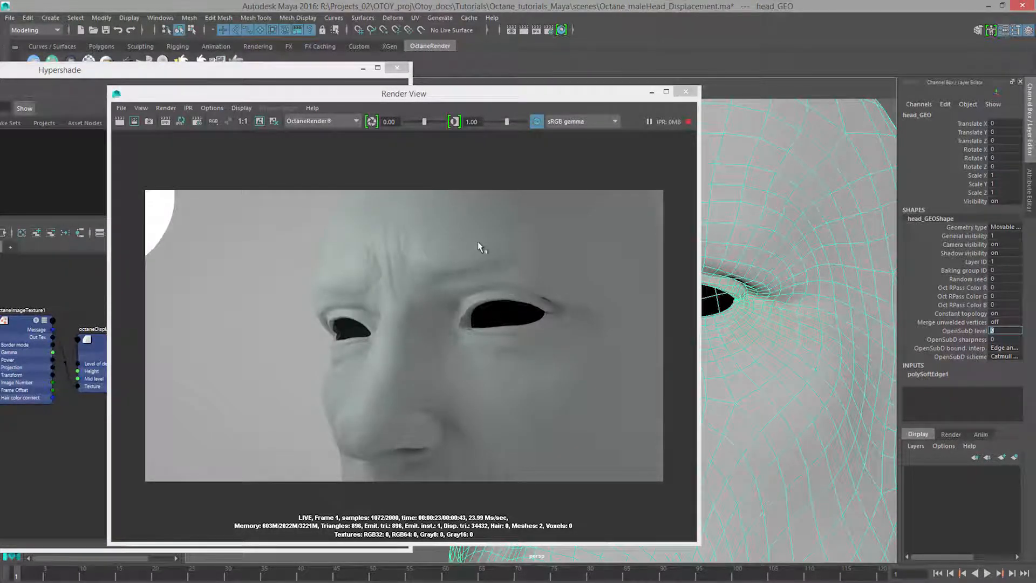
{"action": "type", "text": "2"}
{"action": "left_click", "coordinate": [165, 122]}
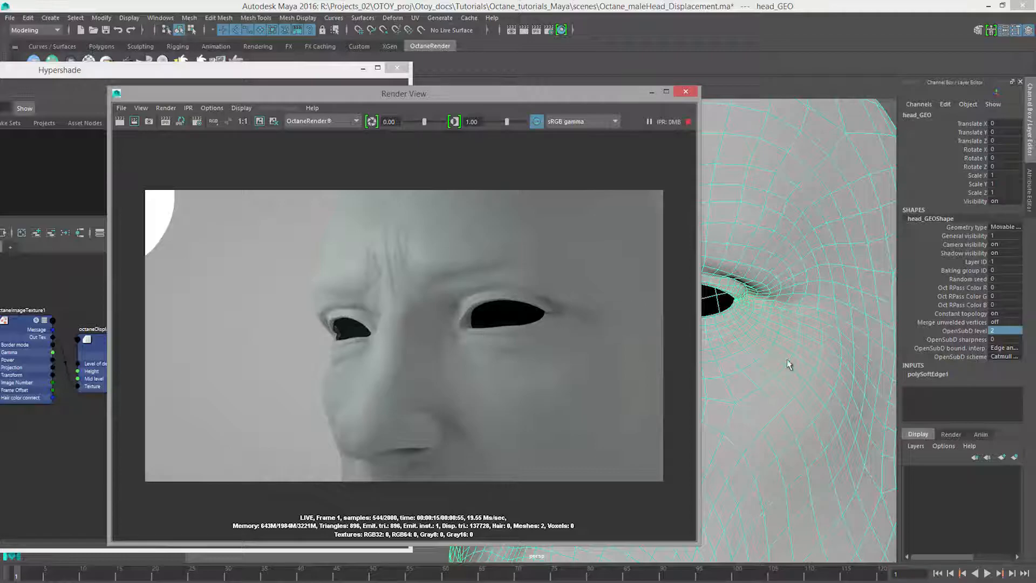
Examine the displaced head's face and ear in the live render from several angles and distances.
{"action": "right_click_drag", "start_coordinate": [838, 338], "coordinate": [769, 331], "text": "alt"}
{"action": "left_click_drag", "start_coordinate": [768, 331], "coordinate": [795, 265], "text": "alt"}
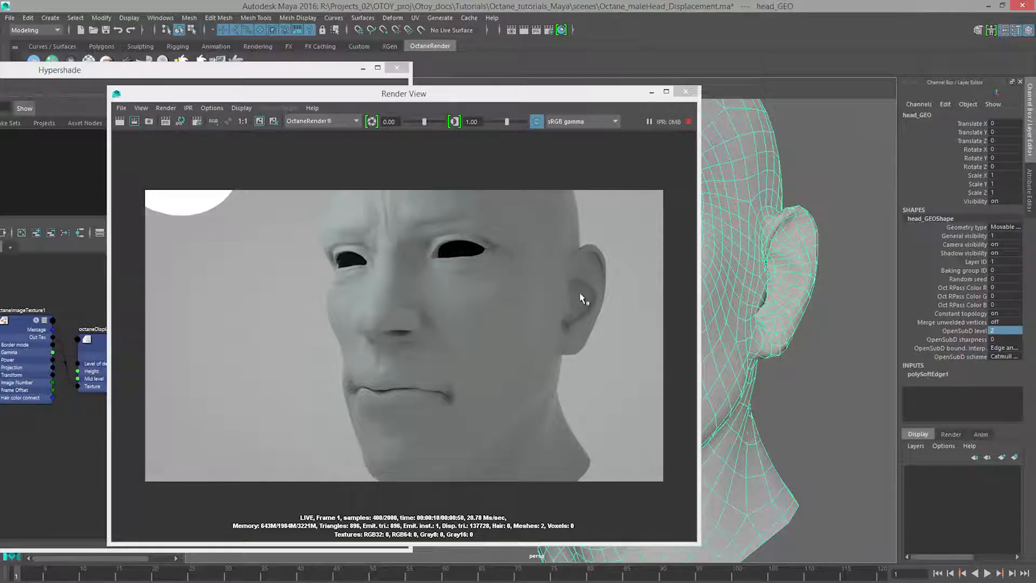
{"action": "middle_click_drag", "start_coordinate": [785, 234], "coordinate": [820, 296], "text": "alt"}
{"action": "left_click_drag", "start_coordinate": [820, 296], "coordinate": [786, 288], "text": "alt"}
{"action": "right_click_drag", "start_coordinate": [786, 288], "coordinate": [836, 306], "text": "alt"}
{"action": "left_click_drag", "start_coordinate": [814, 306], "coordinate": [748, 294], "text": "alt"}
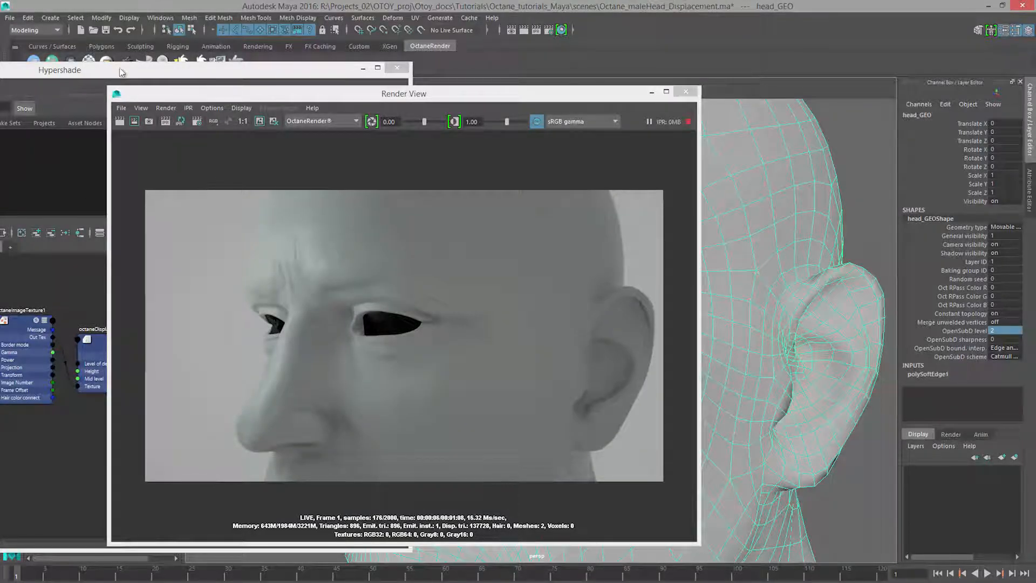
Deselect the head, open the Outliner and set the power of octaneSunSkyTransform's environment to 0.2.
{"action": "left_click_drag", "start_coordinate": [115, 75], "coordinate": [29, 93]}
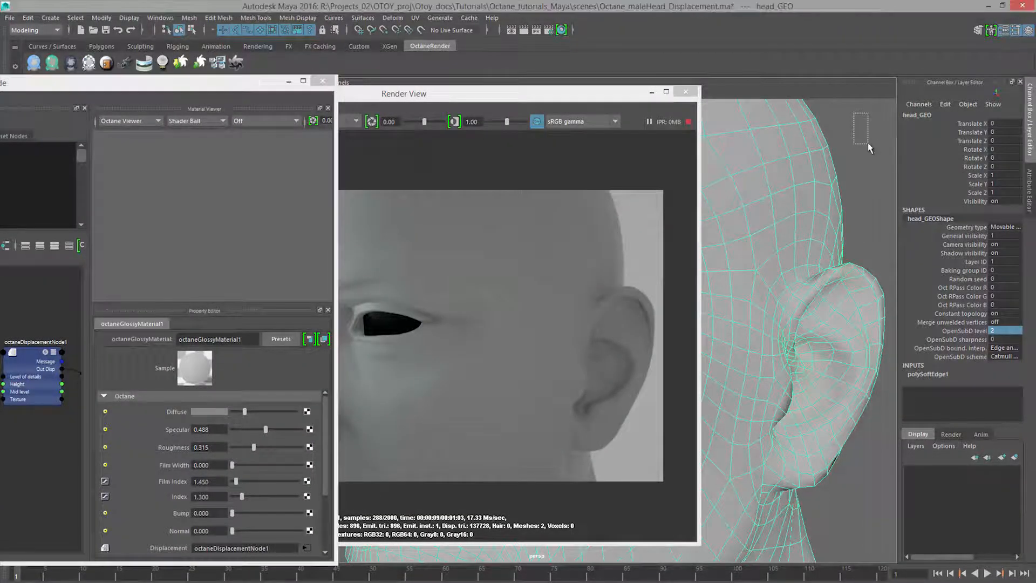
{"action": "left_click", "coordinate": [882, 139]}
{"action": "left_click_drag", "start_coordinate": [595, 95], "coordinate": [649, 85]}
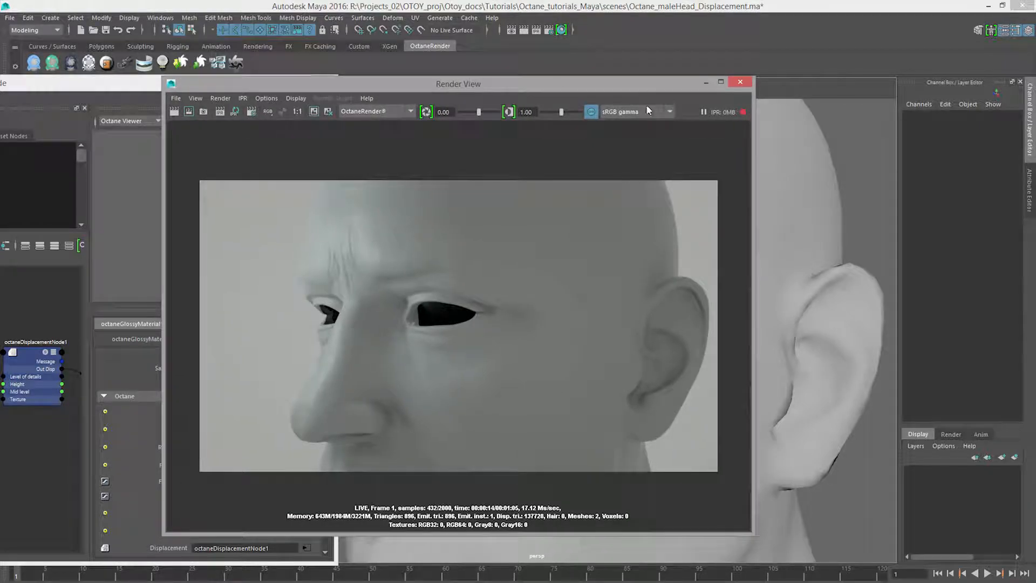
{"action": "left_click", "coordinate": [160, 18]}
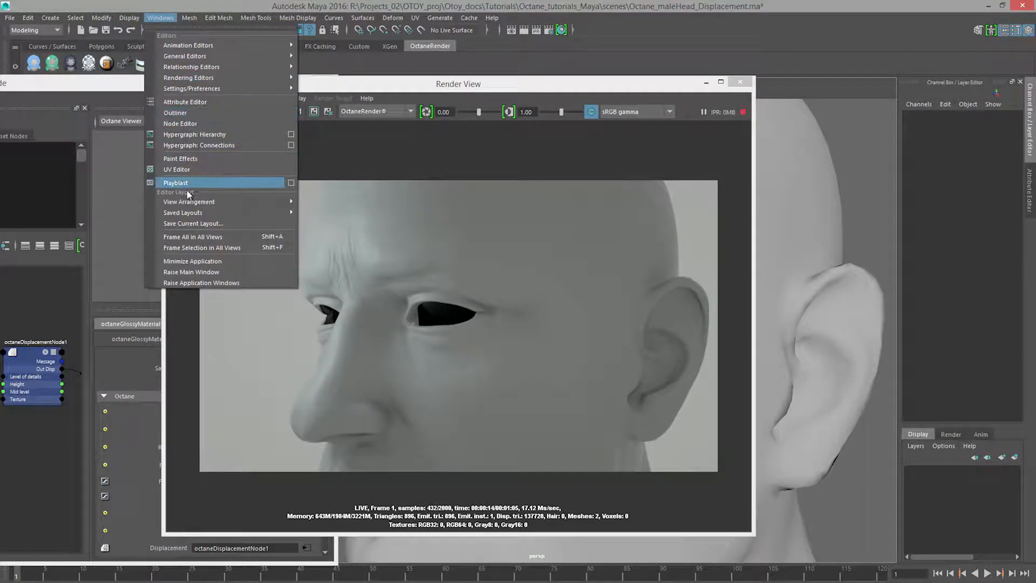
{"action": "left_click", "coordinate": [175, 112]}
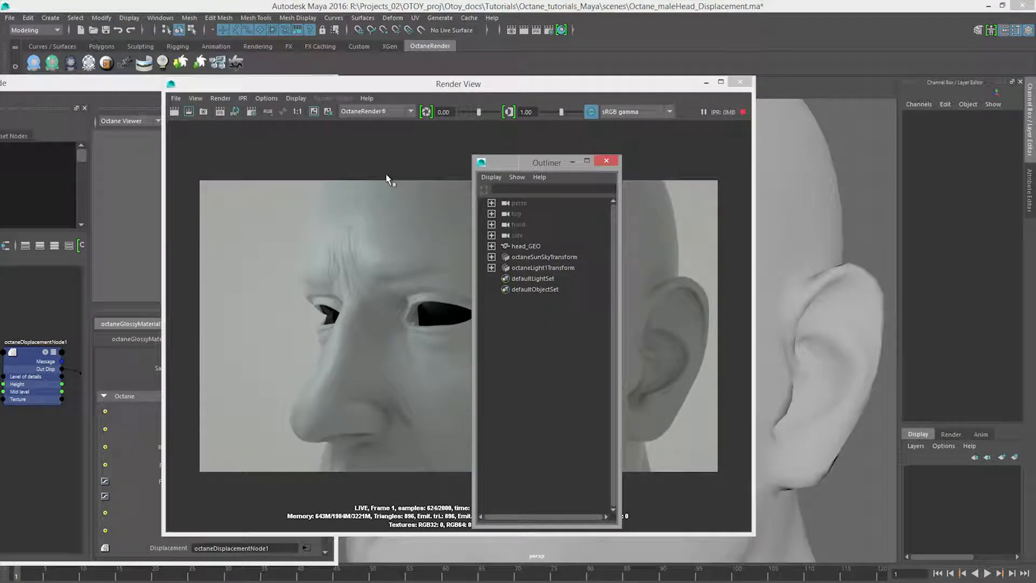
{"action": "left_click", "coordinate": [544, 256]}
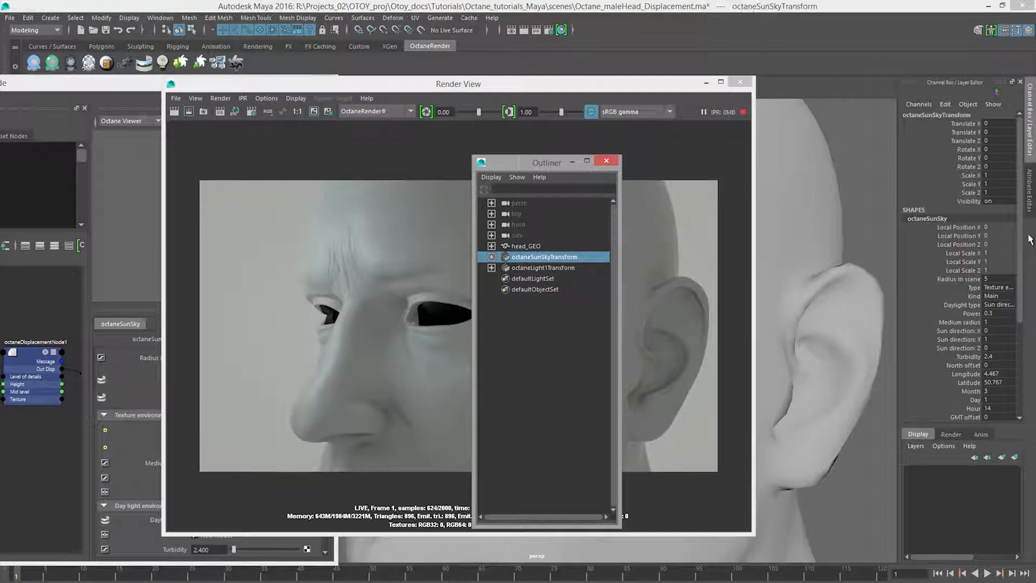
{"action": "left_click", "coordinate": [999, 313]}
{"action": "type", "text": ".2"}
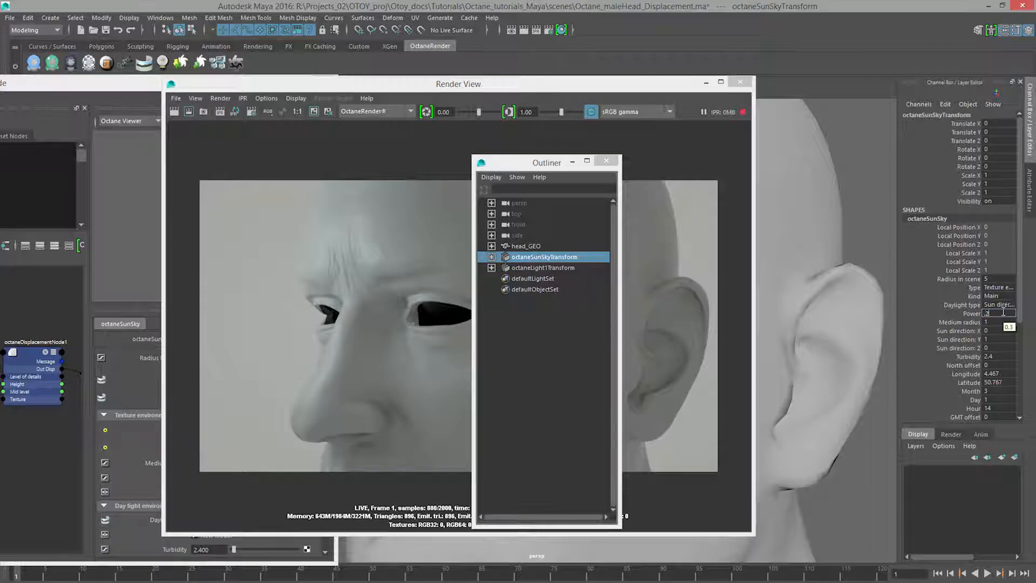
{"action": "key", "text": "Return"}
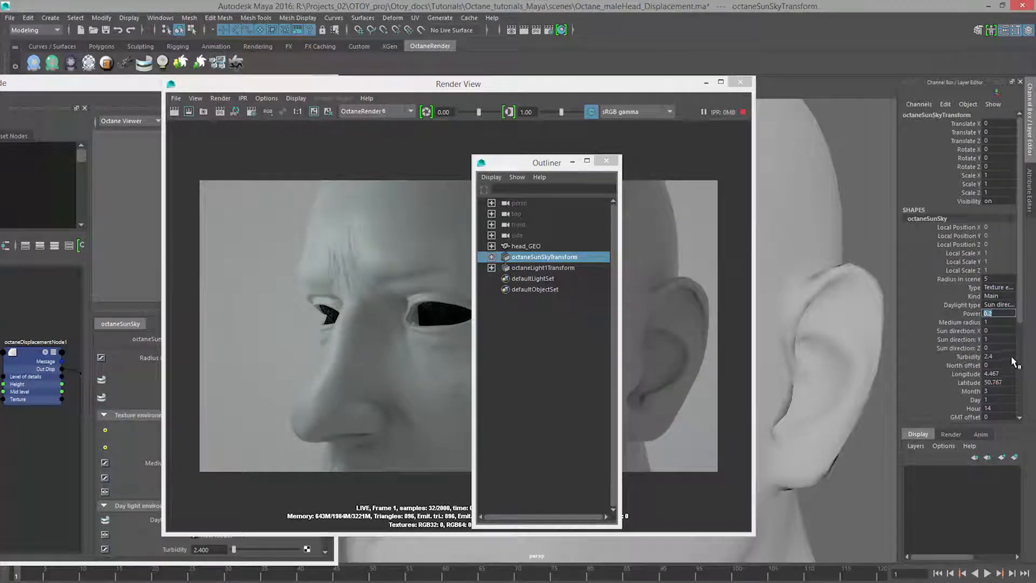
Lower the texture value of the octaneSunSky texture environment to 0.093 and move the Outliner off the render.
{"action": "left_click", "coordinate": [1029, 190]}
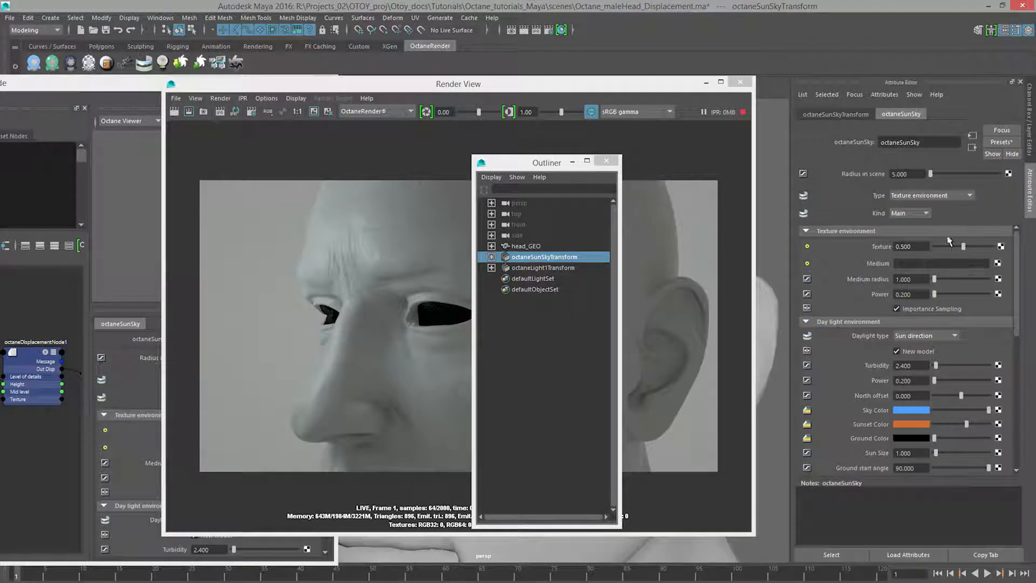
{"action": "left_click_drag", "start_coordinate": [959, 248], "coordinate": [939, 250]}
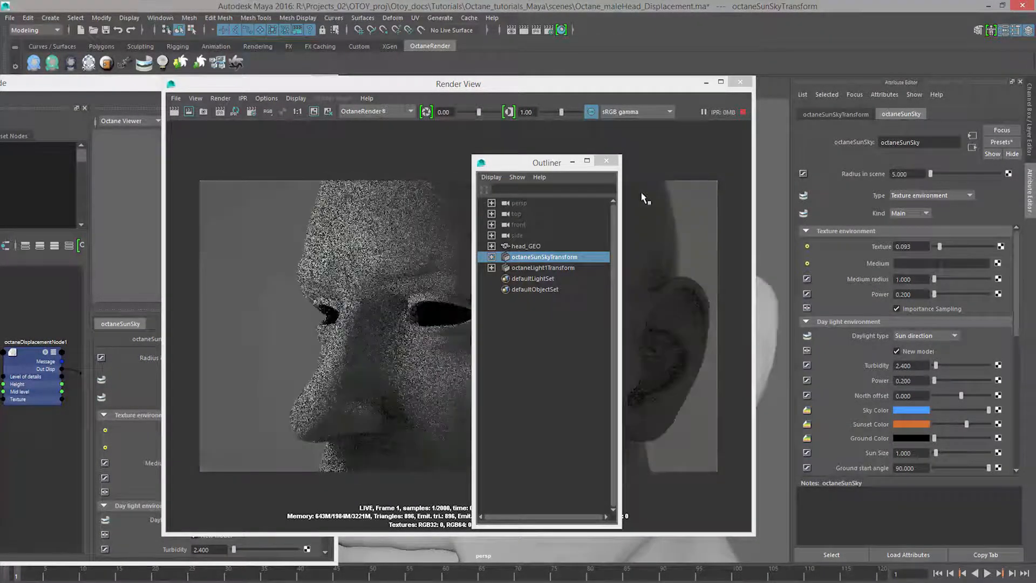
{"action": "left_click_drag", "start_coordinate": [560, 170], "coordinate": [0, 168]}
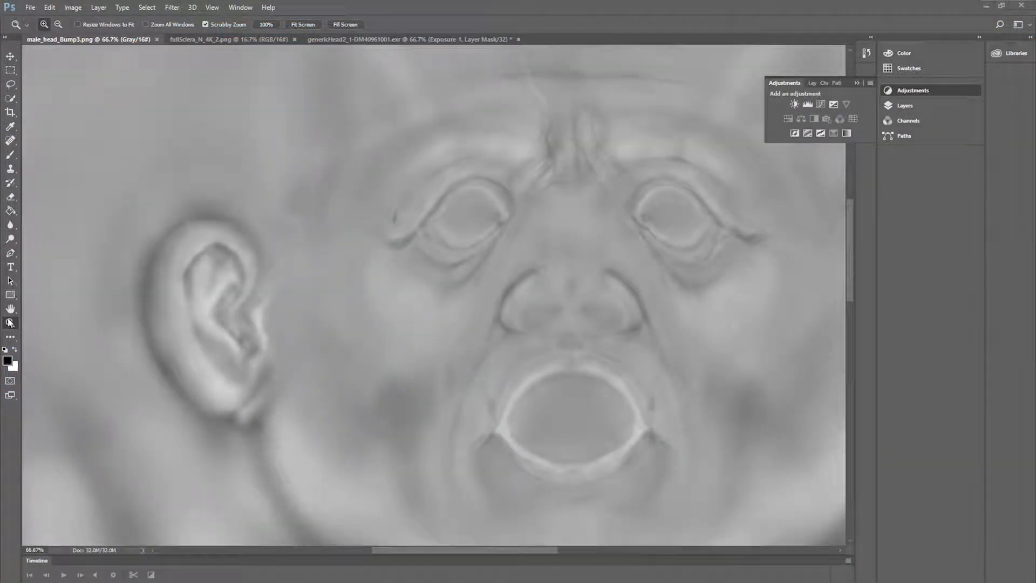
In Photoshop, examine the eye detail of male_head_Bump3.png at 200% and check the image's colour mode and bit depth.
{"action": "left_click_drag", "start_coordinate": [535, 169], "coordinate": [550, 157]}
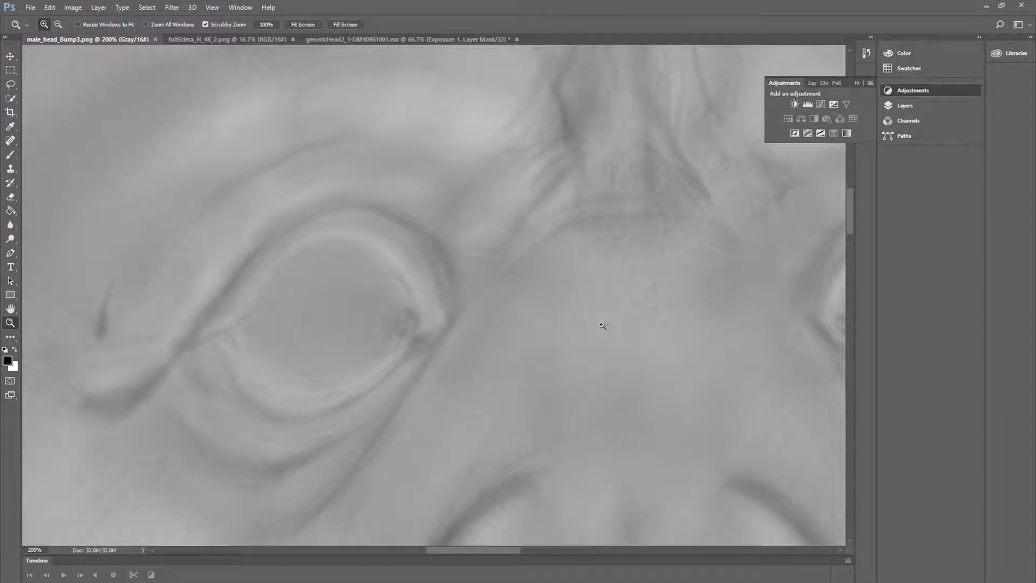
{"action": "left_click_drag", "start_coordinate": [232, 351], "coordinate": [371, 260]}
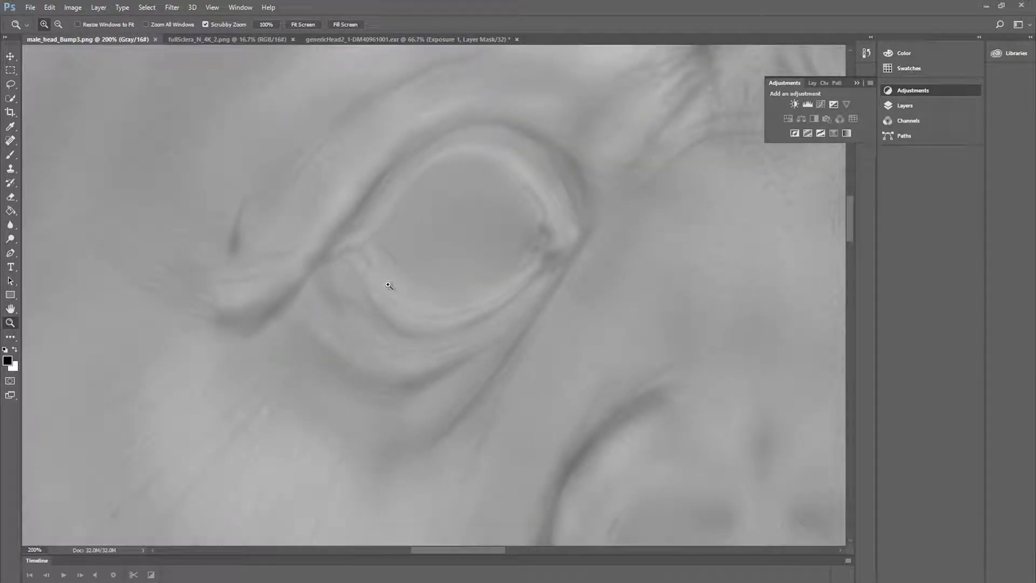
{"action": "left_click", "coordinate": [73, 8]}
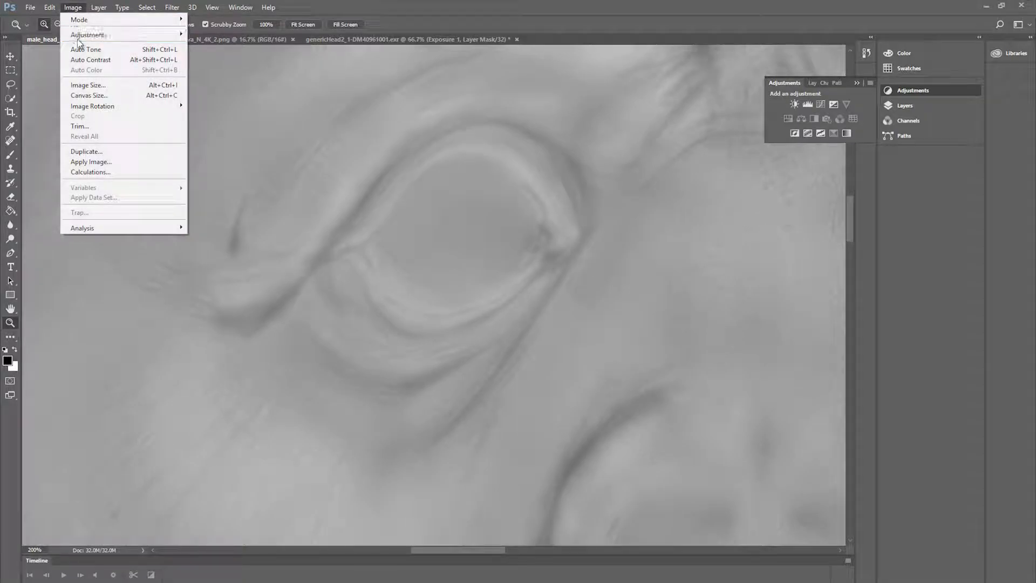
{"action": "mouse_move", "coordinate": [85, 22]}
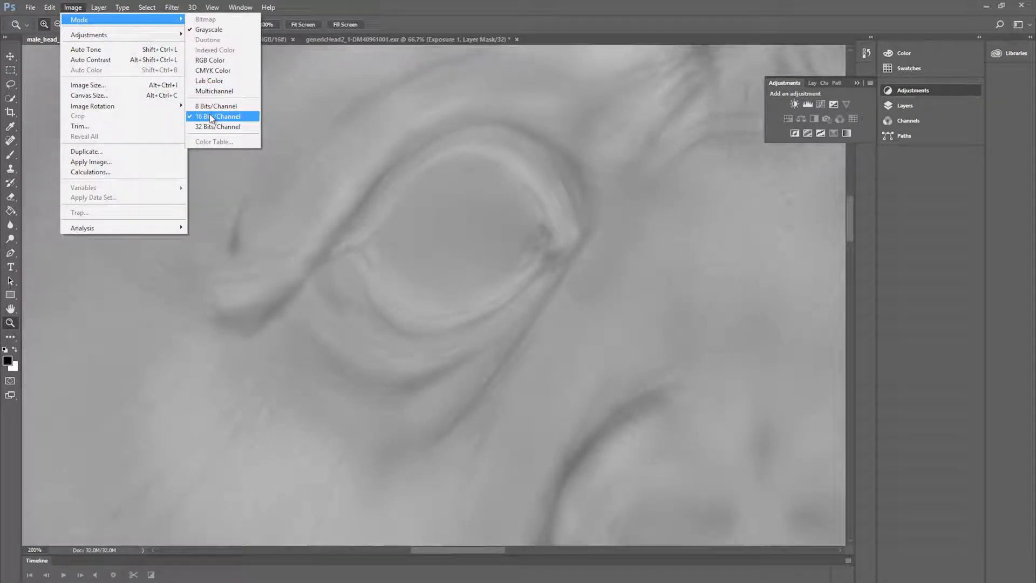
{"action": "mouse_move", "coordinate": [269, 8]}
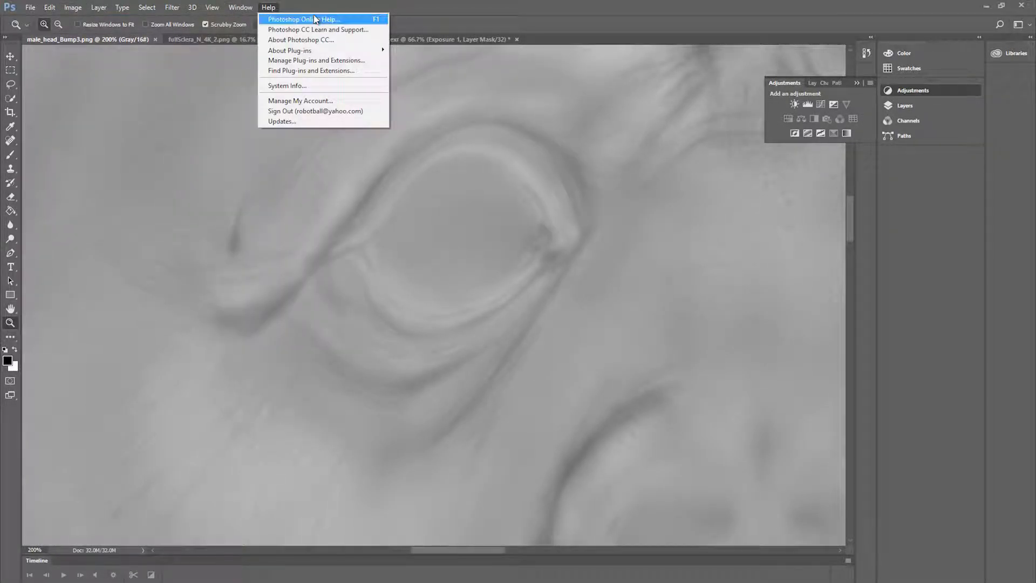
{"action": "left_click", "coordinate": [339, 1]}
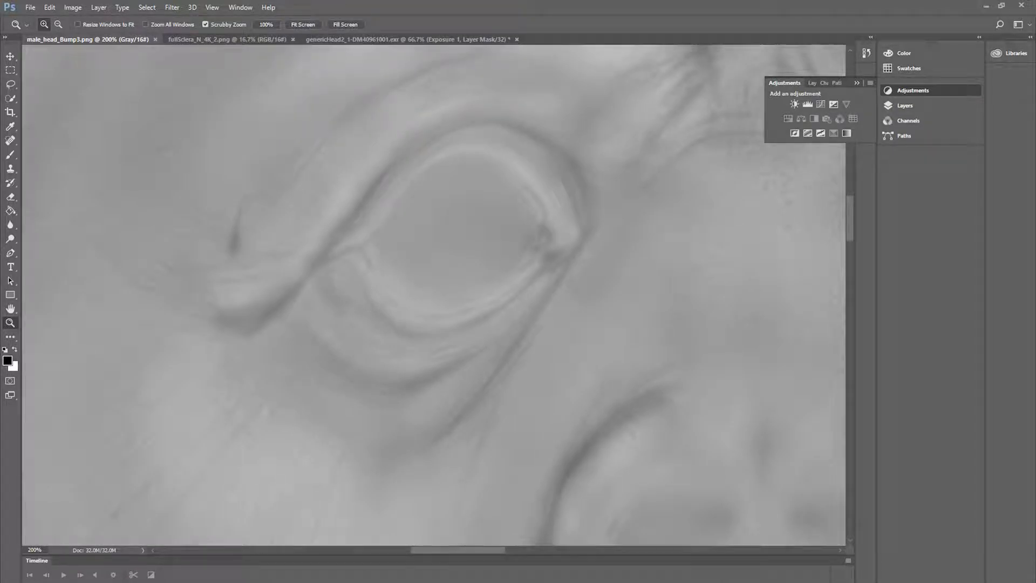
Switch back to Maya, bring the Hypershade in front of the Render View and close its Material Viewer.
{"action": "mouse_move", "coordinate": [391, 582]}
{"action": "left_click", "coordinate": [452, 567]}
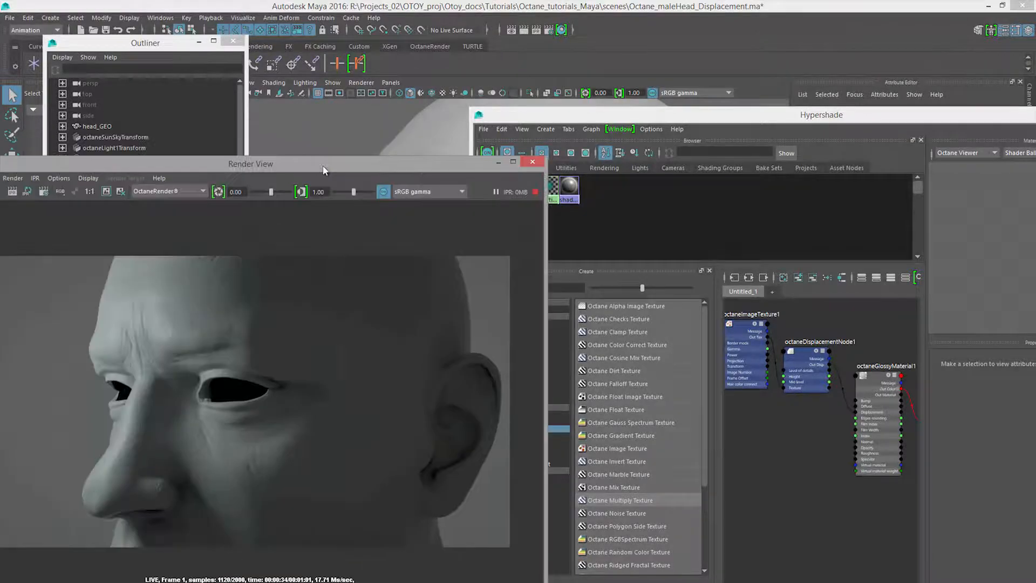
{"action": "left_click_drag", "start_coordinate": [323, 171], "coordinate": [345, 80]}
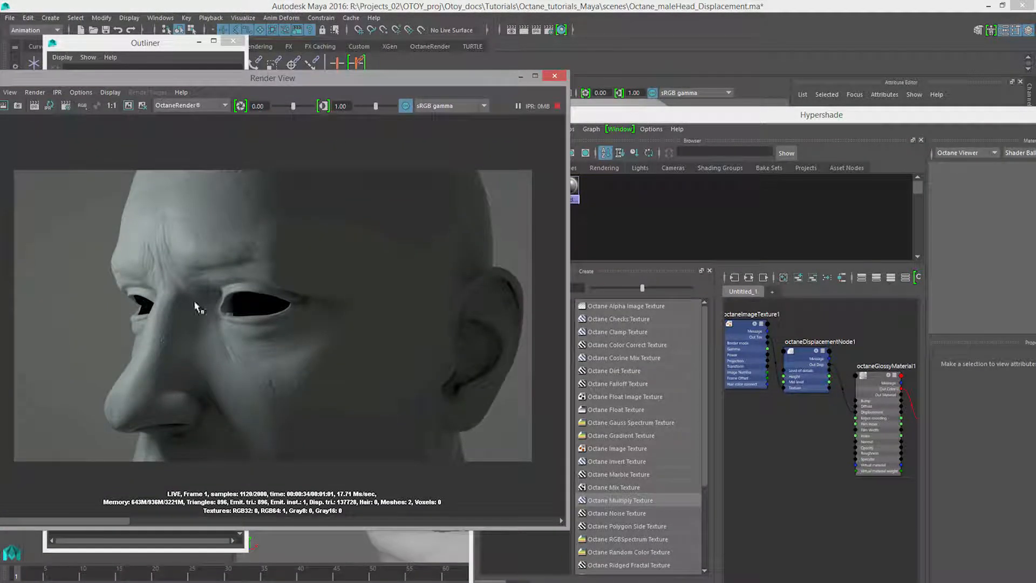
{"action": "left_click_drag", "start_coordinate": [664, 119], "coordinate": [307, 118]}
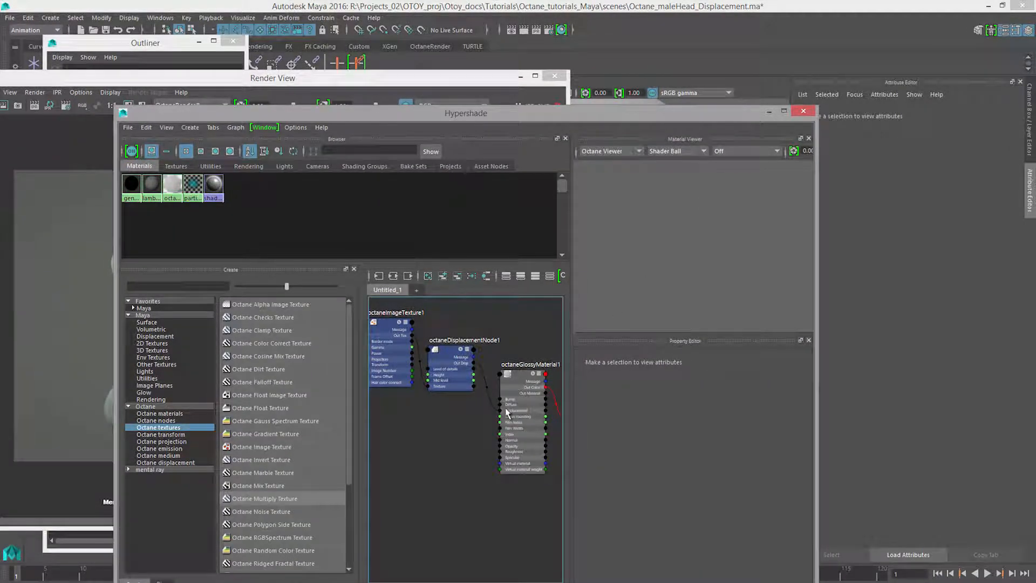
{"action": "middle_click_drag", "start_coordinate": [552, 391], "coordinate": [529, 391], "text": "alt"}
{"action": "left_click", "coordinate": [808, 138]}
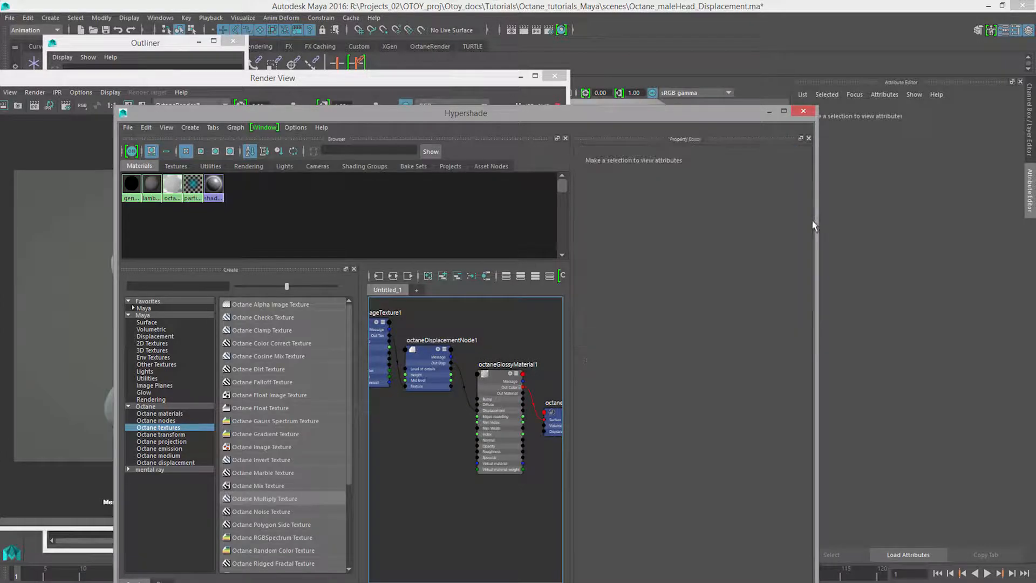
Enlarge the Hypershade's node graph area and frame the displacement shading network of octaneGlossyMaterial1.
{"action": "left_click_drag", "start_coordinate": [571, 348], "coordinate": [748, 350]}
{"action": "middle_click_drag", "start_coordinate": [648, 448], "coordinate": [558, 461], "text": "alt"}
{"action": "right_click_drag", "start_coordinate": [559, 462], "coordinate": [600, 474], "text": "alt"}
{"action": "middle_click_drag", "start_coordinate": [594, 464], "coordinate": [636, 435], "text": "alt"}
{"action": "right_click_drag", "start_coordinate": [621, 427], "coordinate": [600, 427], "text": "alt"}
{"action": "middle_click_drag", "start_coordinate": [593, 425], "coordinate": [558, 451], "text": "alt"}
{"action": "right_click_drag", "start_coordinate": [561, 429], "coordinate": [596, 426], "text": "alt"}
Connect a new Octane Image Texture to the Bump of octaneGlossyMaterial1 and place its node below octaneDisplacementNode1.
{"action": "left_click", "coordinate": [618, 404]}
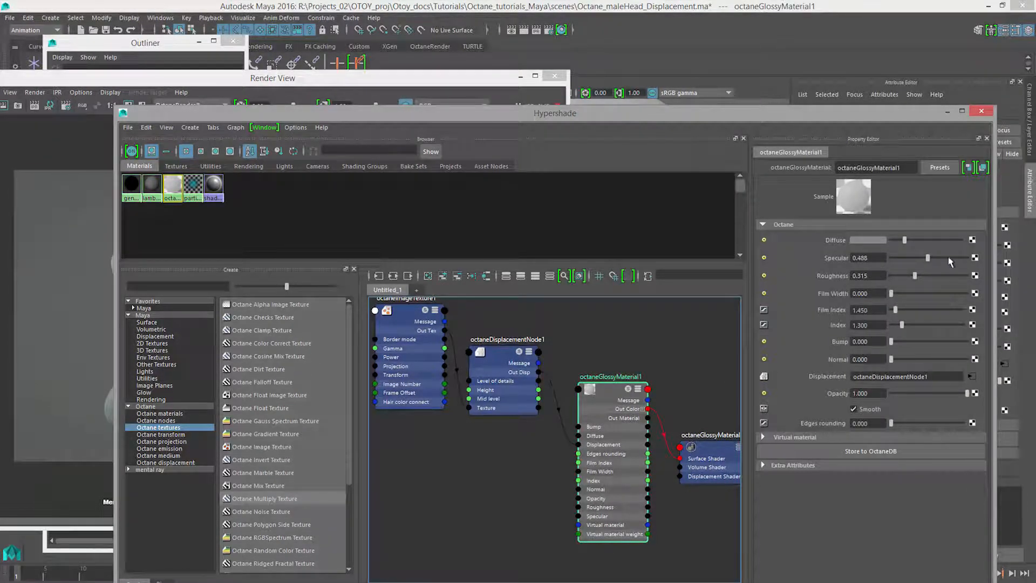
{"action": "left_click", "coordinate": [975, 342]}
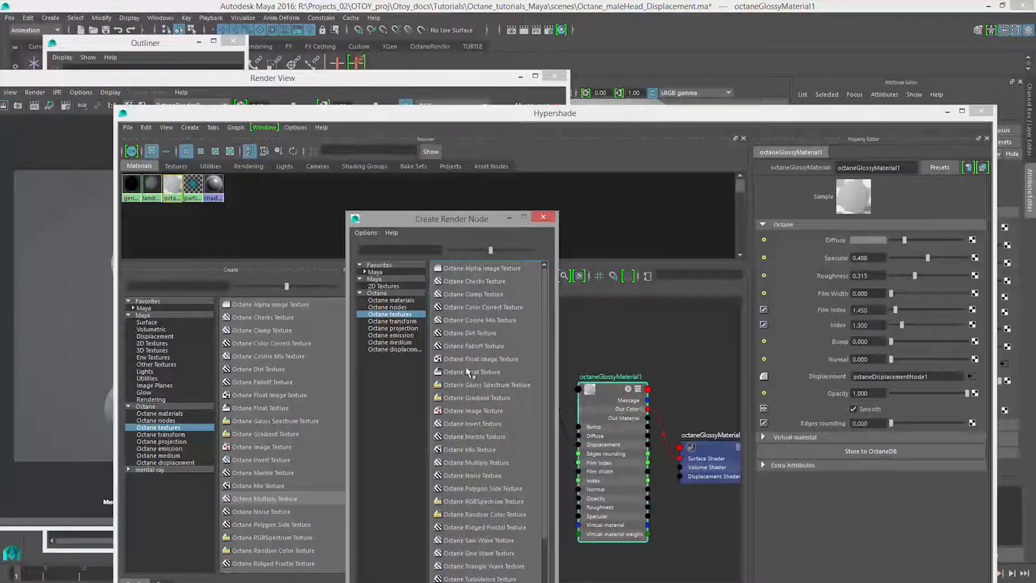
{"action": "left_click", "coordinate": [488, 411]}
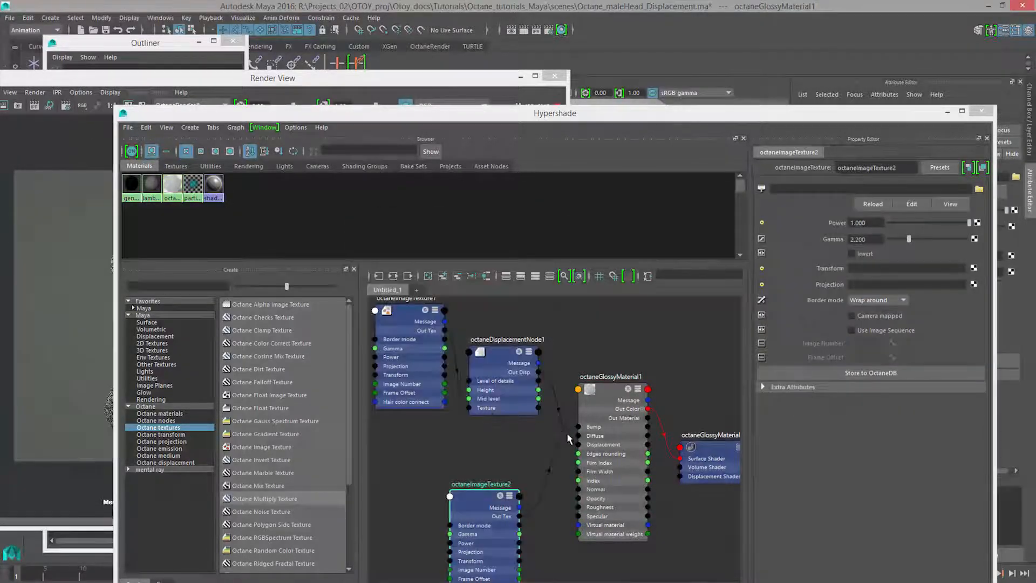
{"action": "middle_click_drag", "start_coordinate": [555, 432], "coordinate": [565, 419], "text": "alt"}
{"action": "left_click_drag", "start_coordinate": [502, 479], "coordinate": [516, 450]}
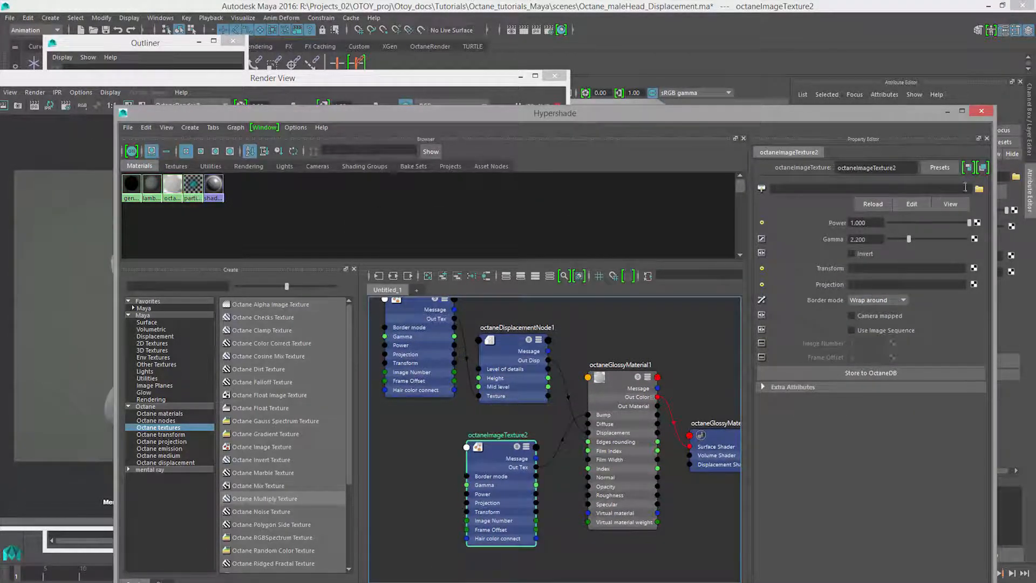
Load male_head_Bump3.png from the male_head_textures folder into octaneImageTexture2.
{"action": "left_click", "coordinate": [978, 190]}
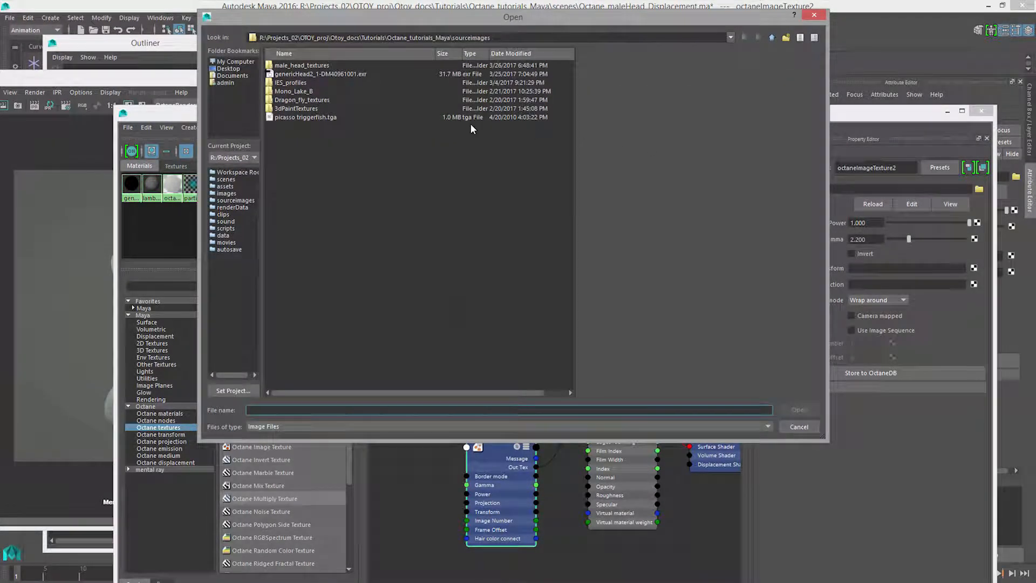
{"action": "double_click", "coordinate": [310, 66]}
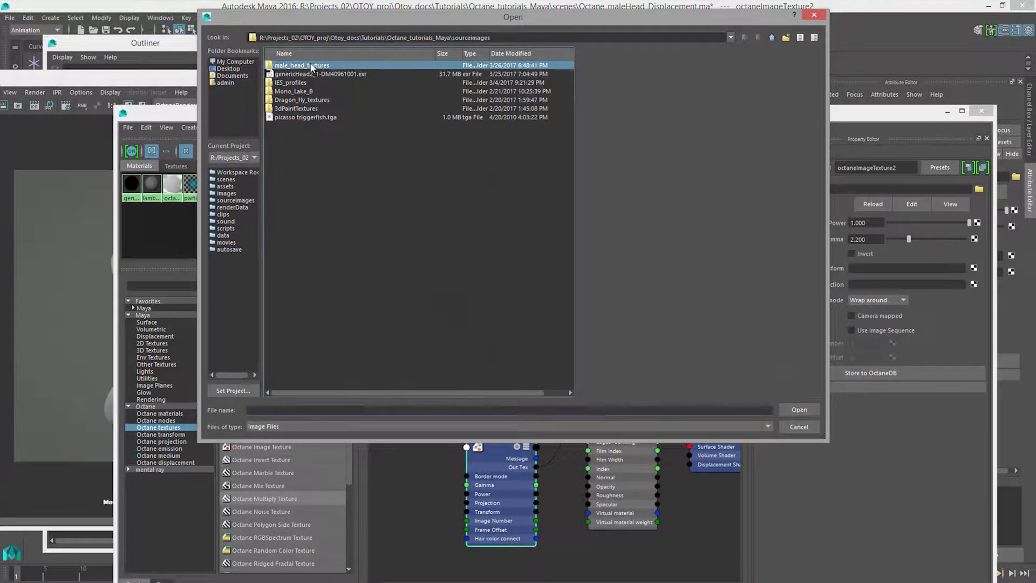
{"action": "left_click", "coordinate": [337, 66]}
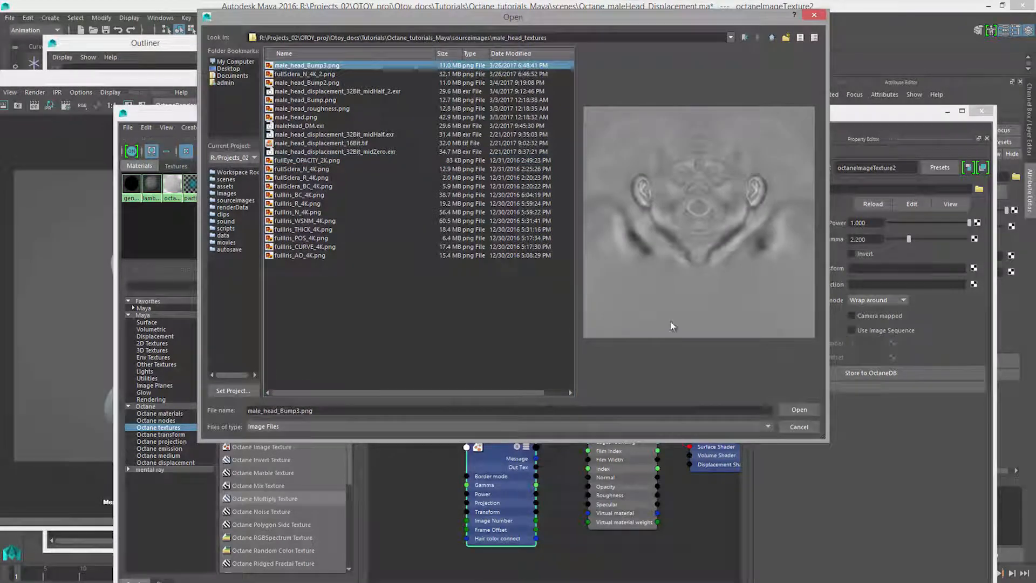
{"action": "left_click", "coordinate": [794, 410]}
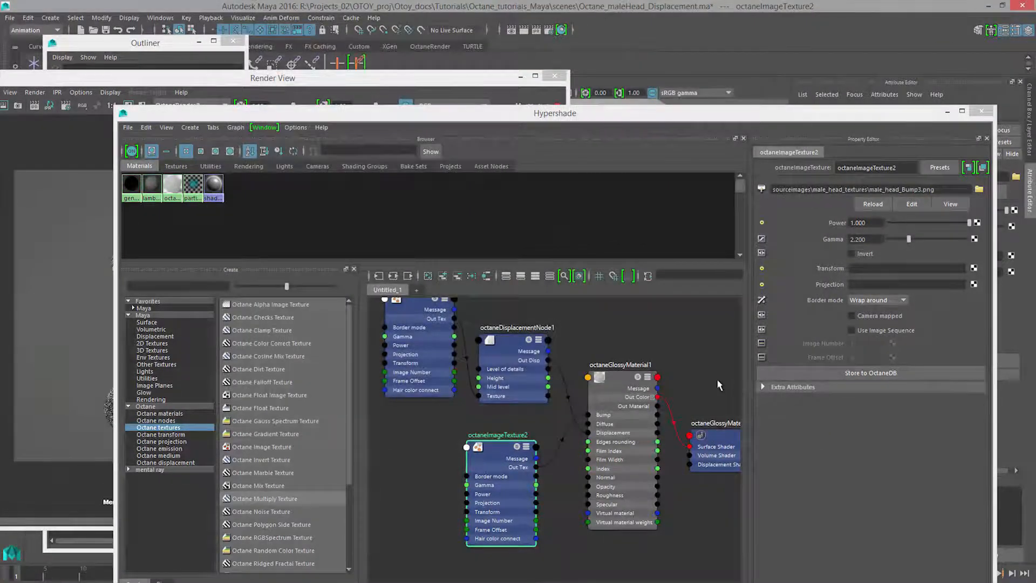
Examine the bump effect in the Render View and review the glossy material, displacement and bump texture nodes.
{"action": "left_click", "coordinate": [410, 86]}
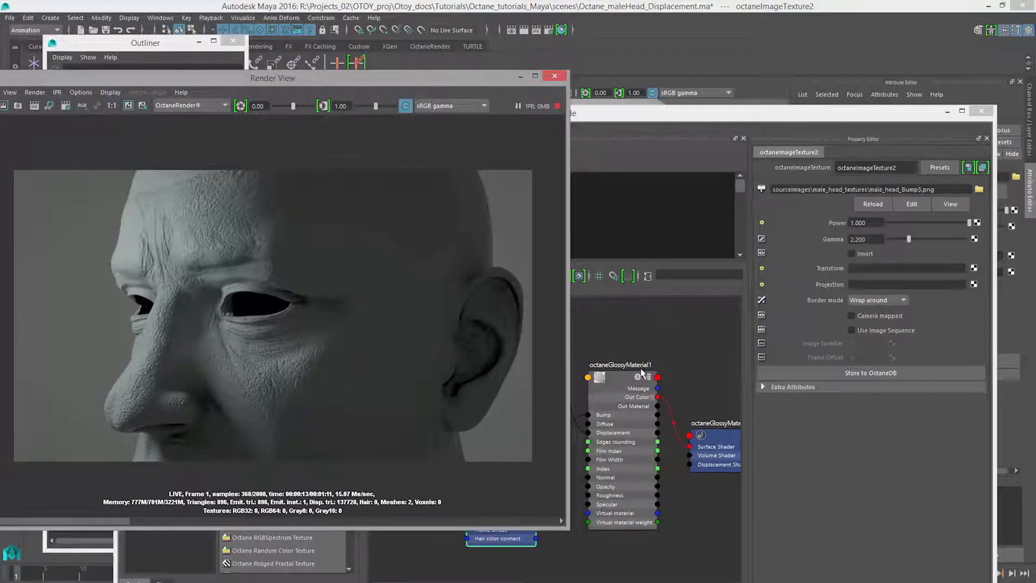
{"action": "left_click", "coordinate": [620, 390]}
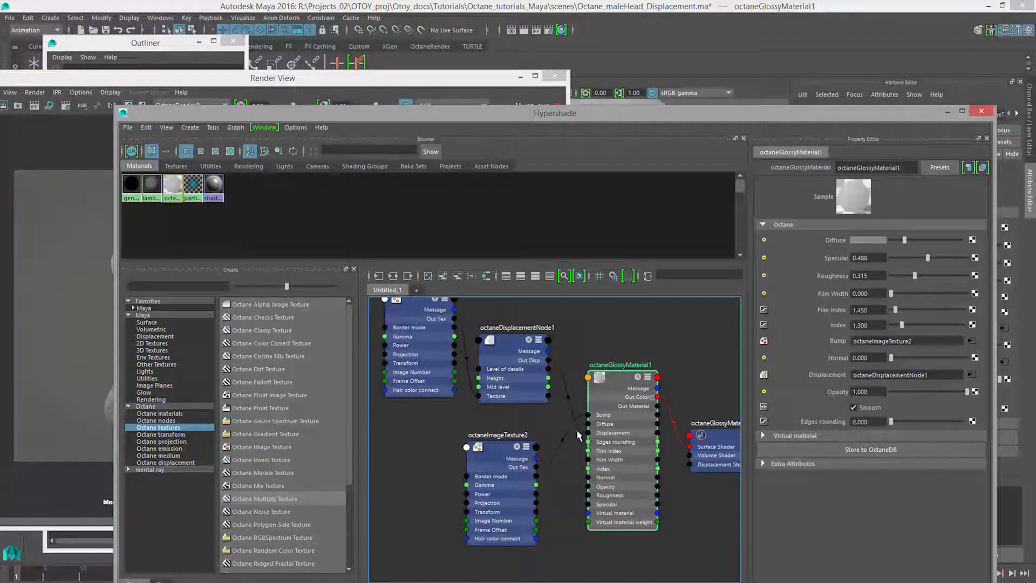
{"action": "left_click", "coordinate": [511, 350]}
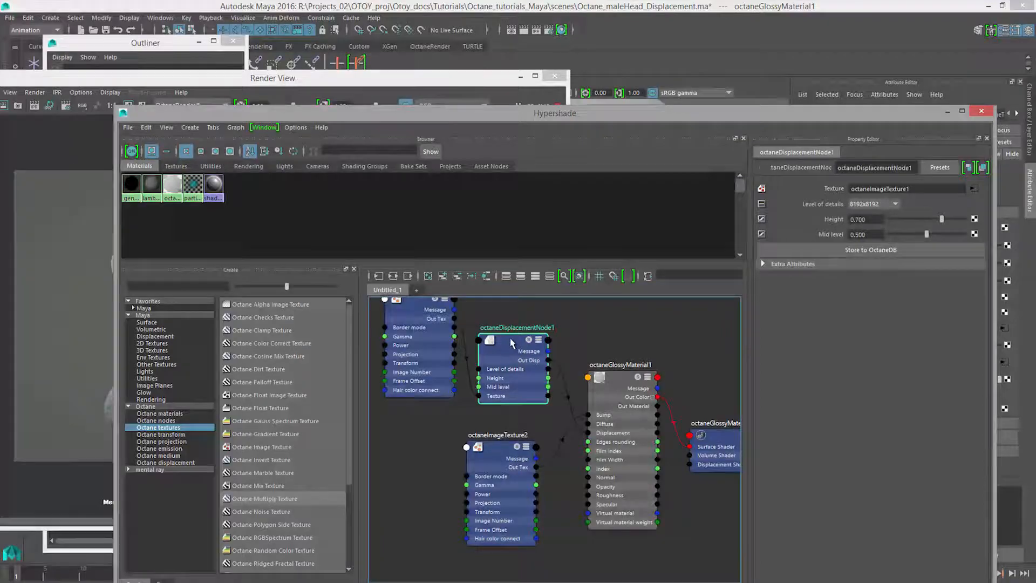
{"action": "left_click", "coordinate": [495, 449]}
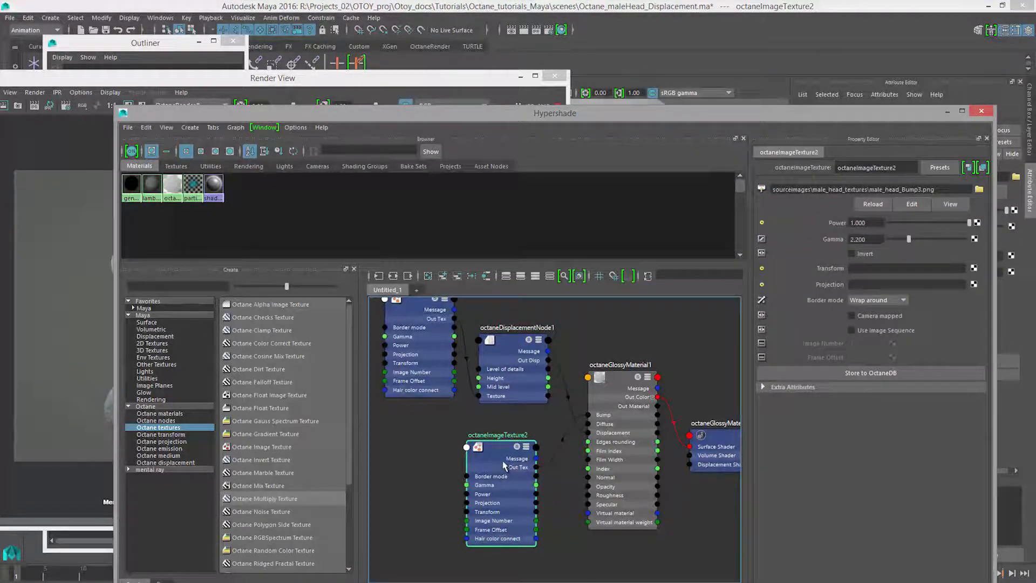
{"action": "left_click", "coordinate": [381, 82]}
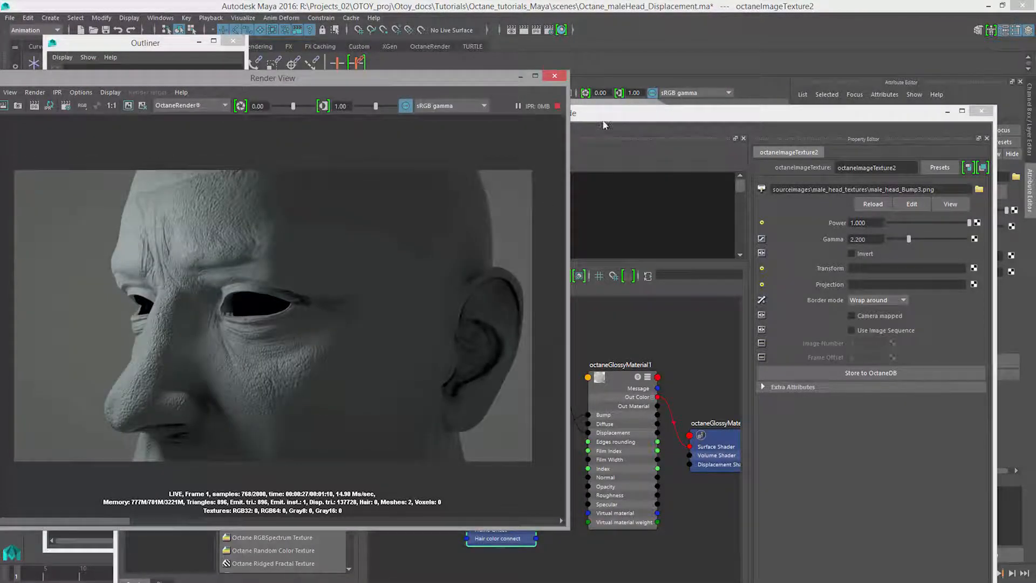
Return to the Hypershade and set the power of octaneImageTexture2 to 0.2.
{"action": "left_click", "coordinate": [608, 119]}
{"action": "left_click", "coordinate": [510, 447]}
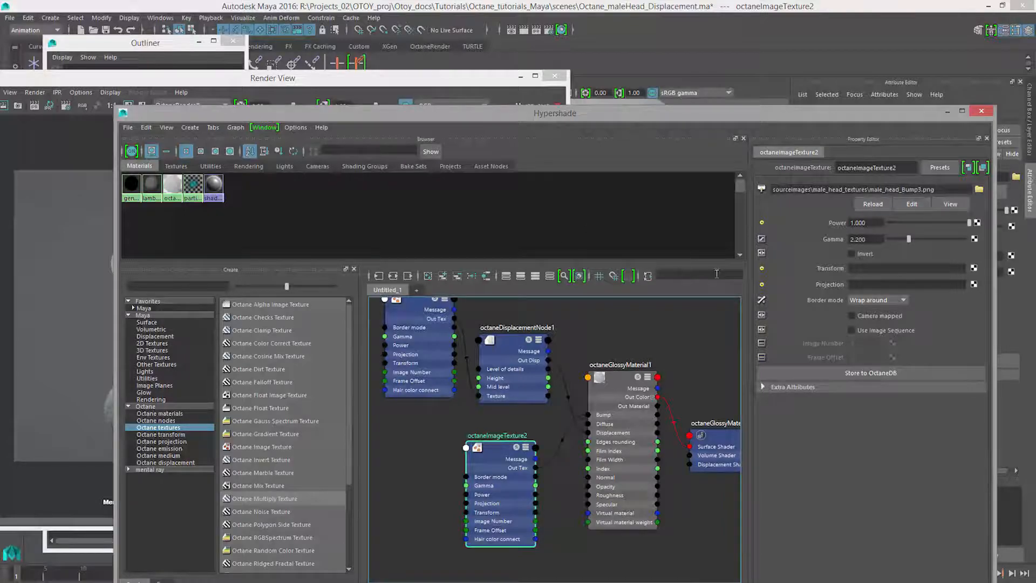
{"action": "left_click_drag", "start_coordinate": [875, 223], "coordinate": [818, 224]}
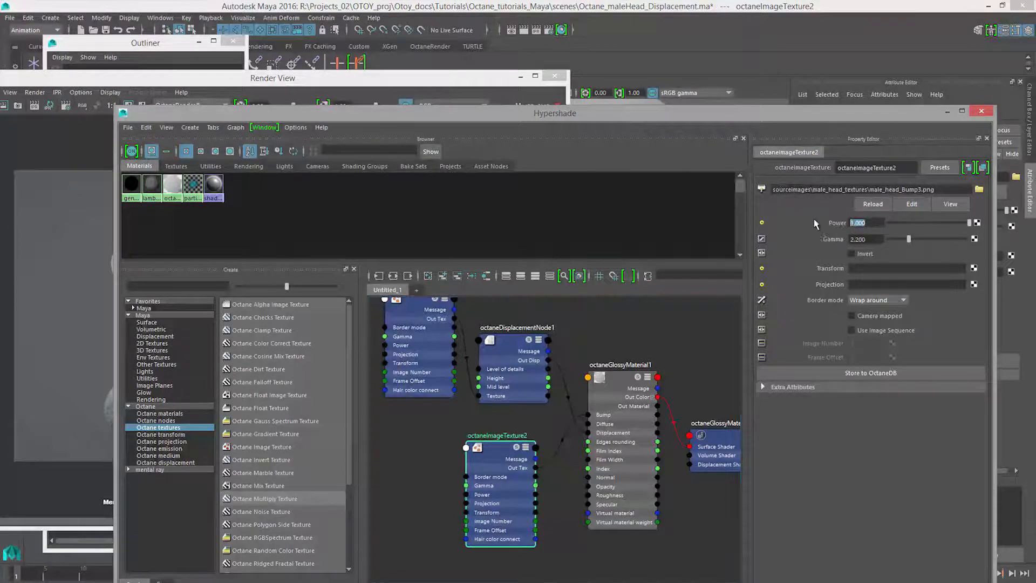
{"action": "type", "text": "0.2"}
{"action": "key", "text": "Return"}
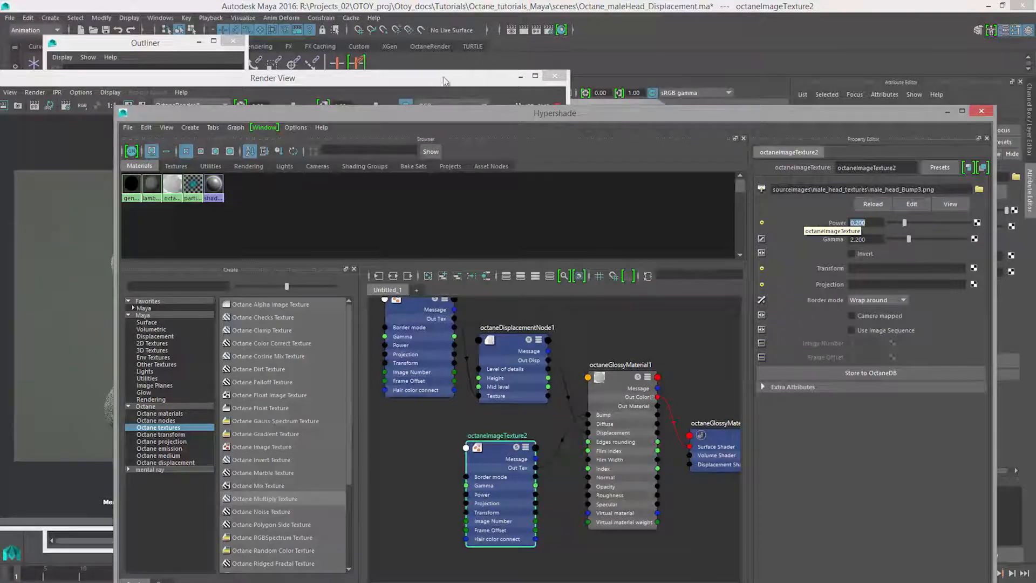
Clear the Hypershade away from the Render View and set the bump texture's power to 0.279.
{"action": "left_click", "coordinate": [444, 82]}
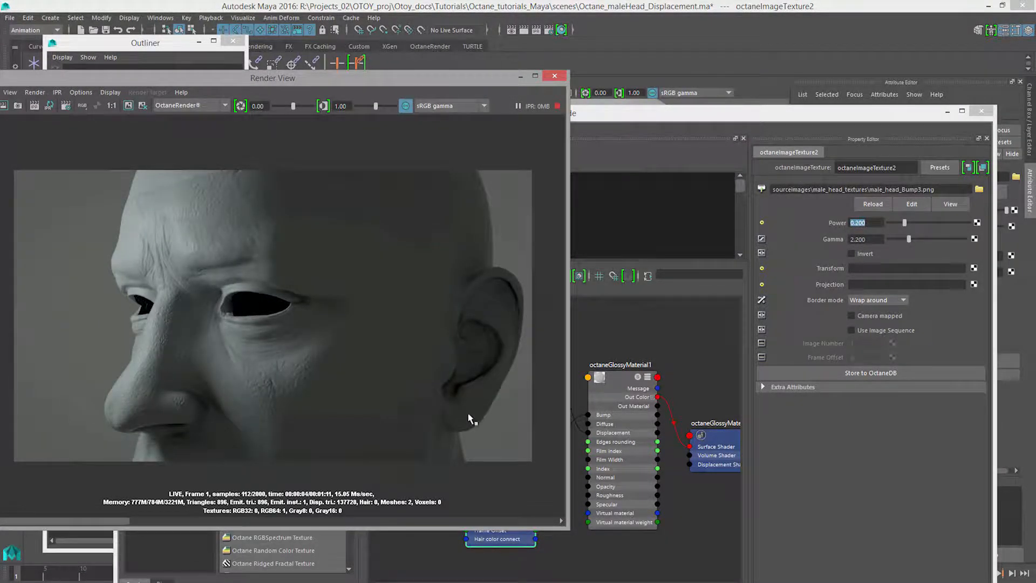
{"action": "left_click_drag", "start_coordinate": [703, 117], "coordinate": [623, 582]}
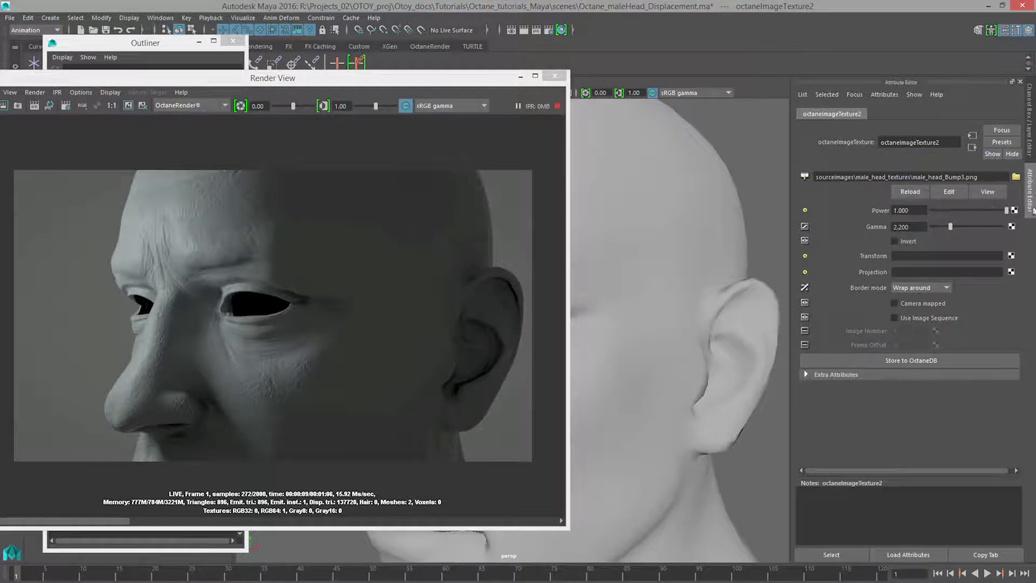
{"action": "left_click", "coordinate": [983, 207]}
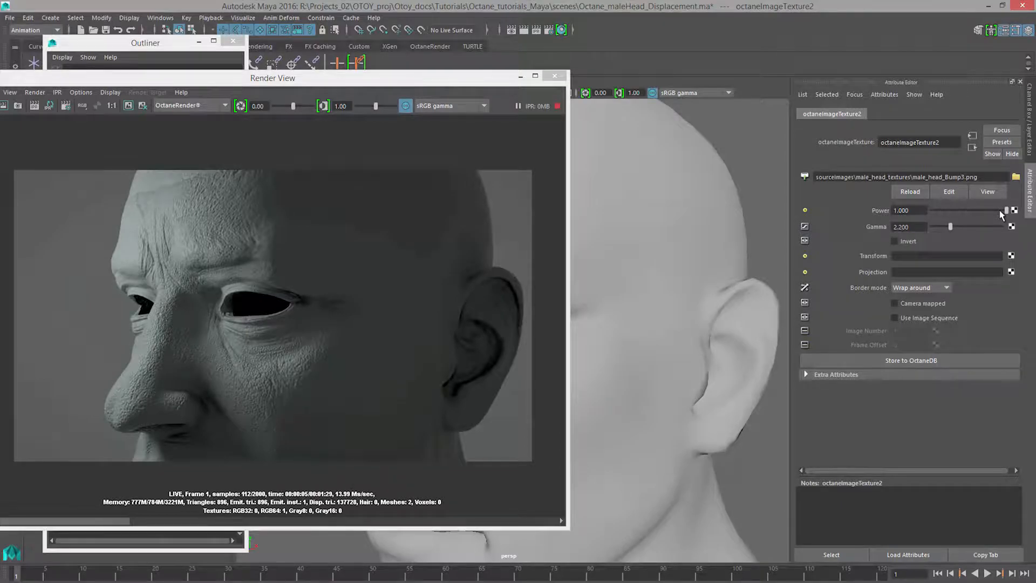
{"action": "left_click_drag", "start_coordinate": [999, 214], "coordinate": [950, 214]}
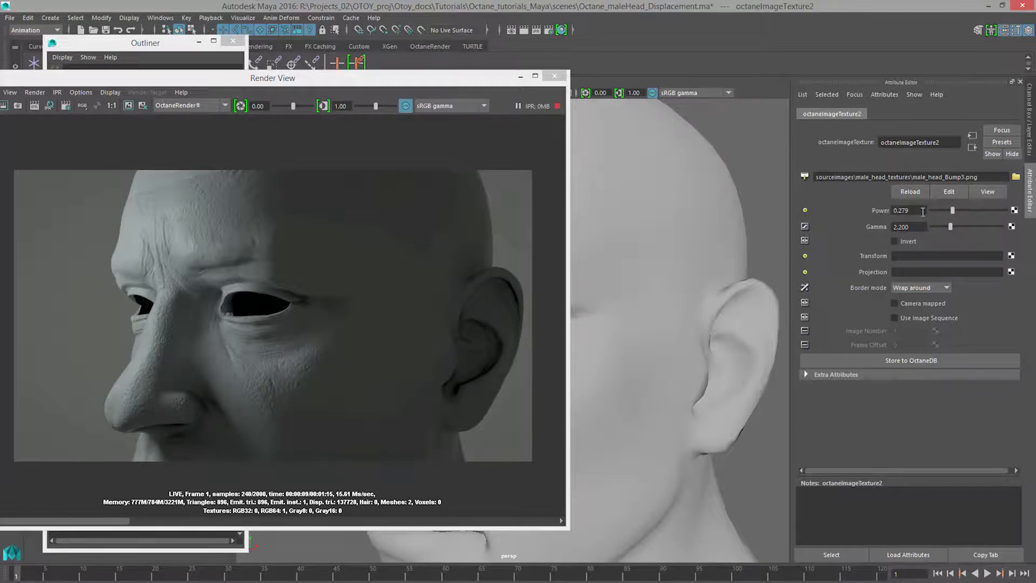
Try a power of 4 on the bump texture to exaggerate the skin detail.
{"action": "double_click", "coordinate": [917, 209]}
{"action": "type", "text": "4"}
{"action": "key", "text": "Return"}
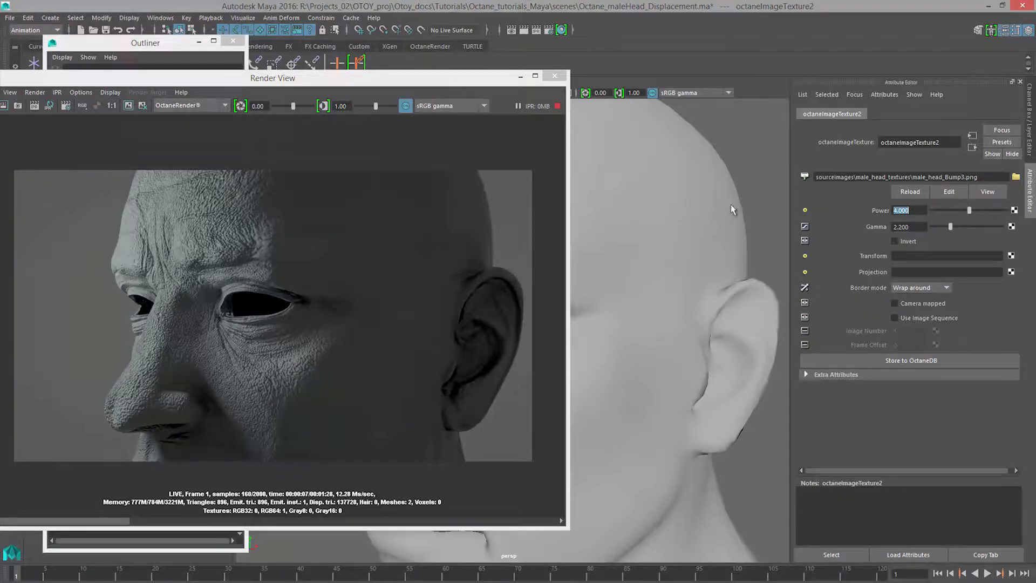
Try a bump texture power of 0.2, and settle on a power of 0.3.
{"action": "type", "text": "0.2"}
{"action": "key", "text": "Return"}
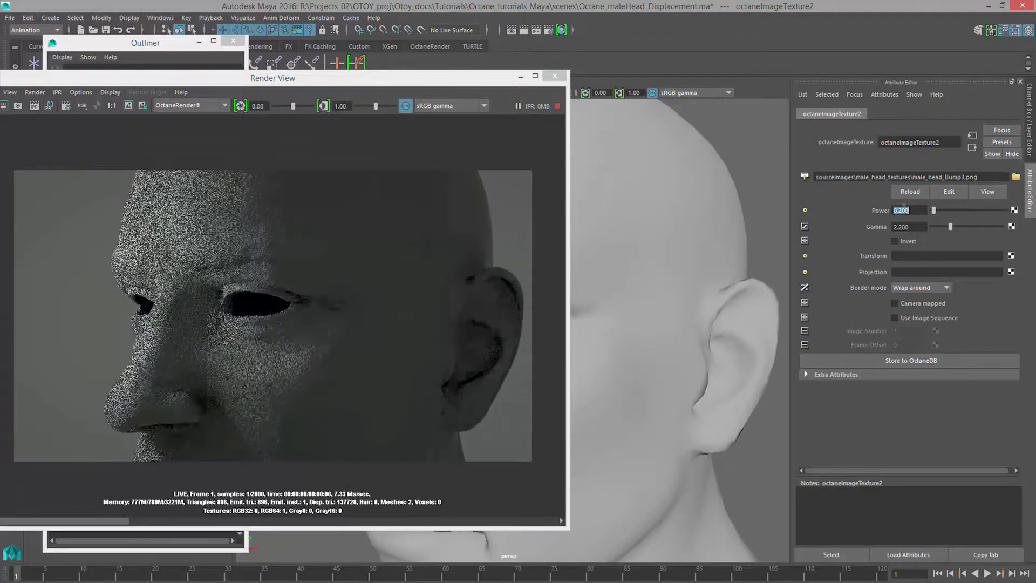
{"action": "type", "text": "0.3"}
{"action": "key", "text": "Return"}
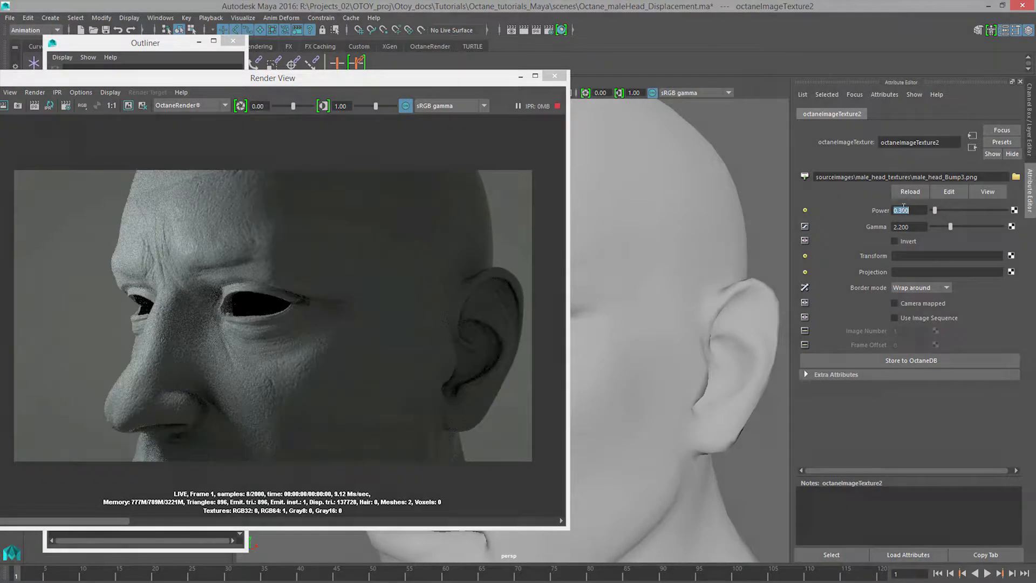